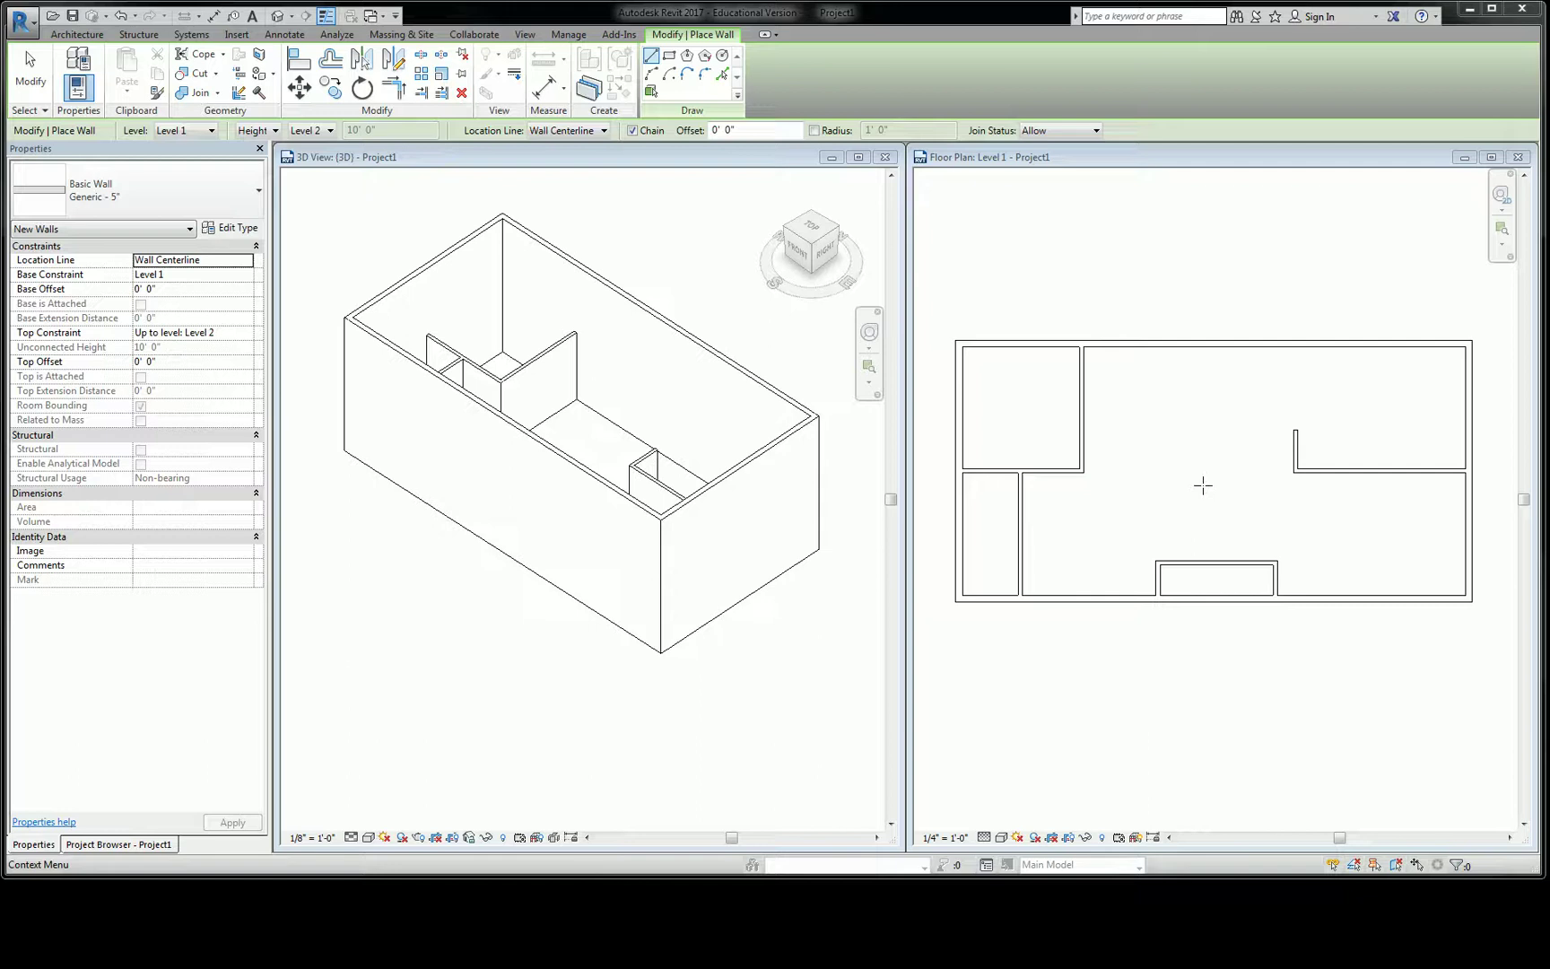
Step: Nudge the floor plan over, activate the 3D view and exit the Place Wall tool
{"action": "right_click", "coordinate": [1210, 302]}
{"action": "middle_click", "coordinate": [1270, 268]}
{"action": "middle_click_drag", "start_coordinate": [1270, 268], "coordinate": [1290, 273]}
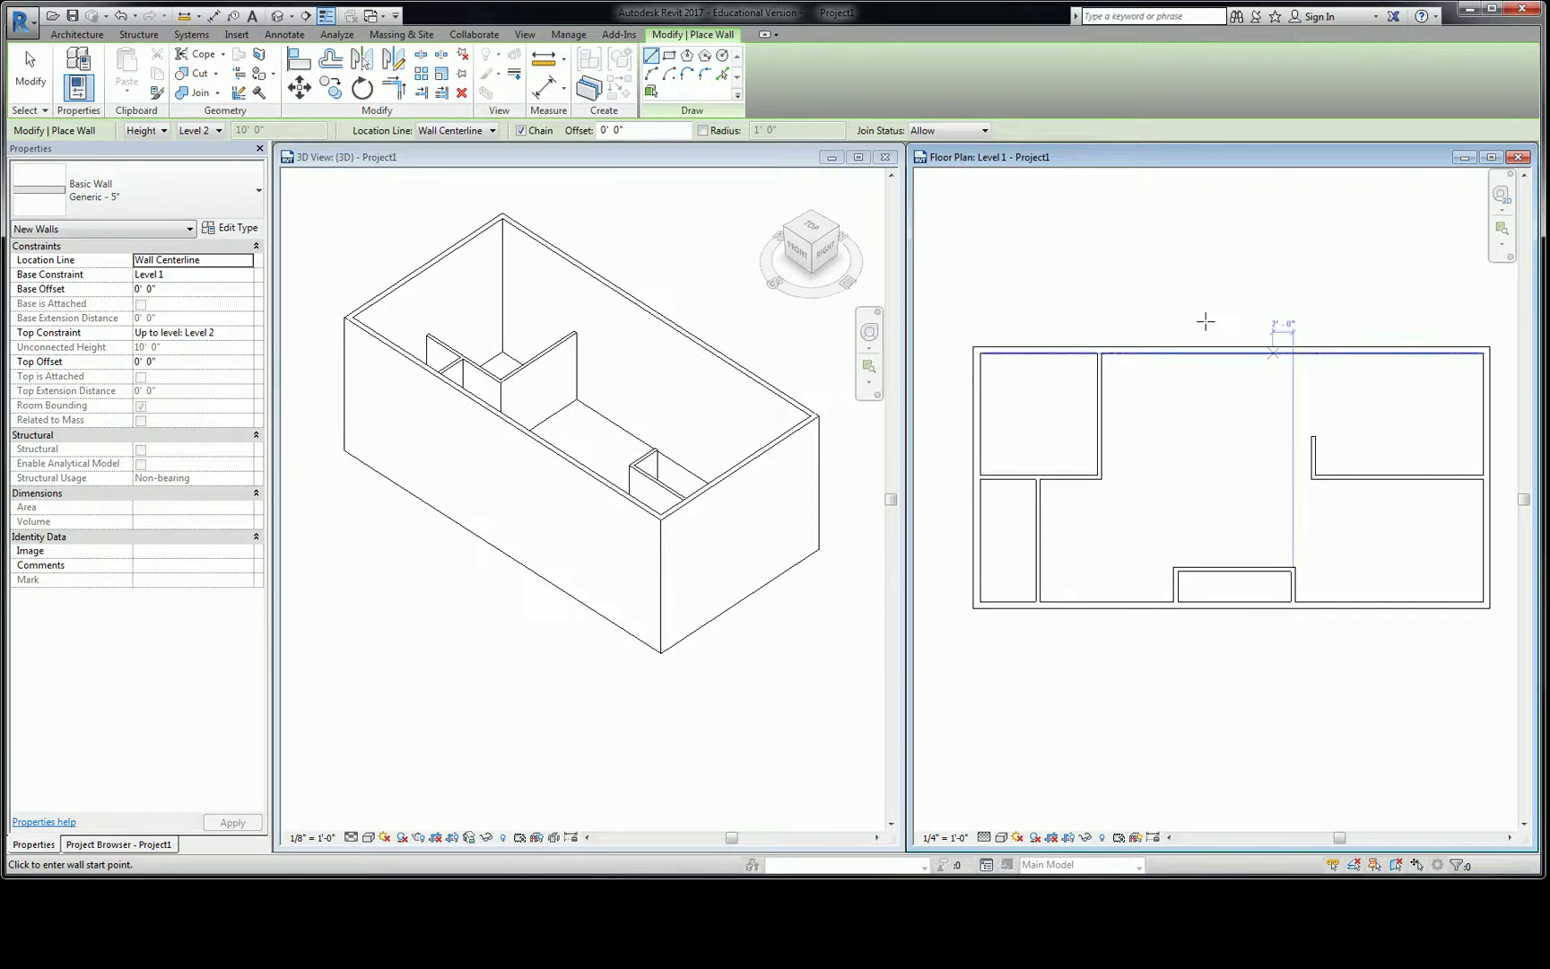
{"action": "left_click", "coordinate": [679, 217]}
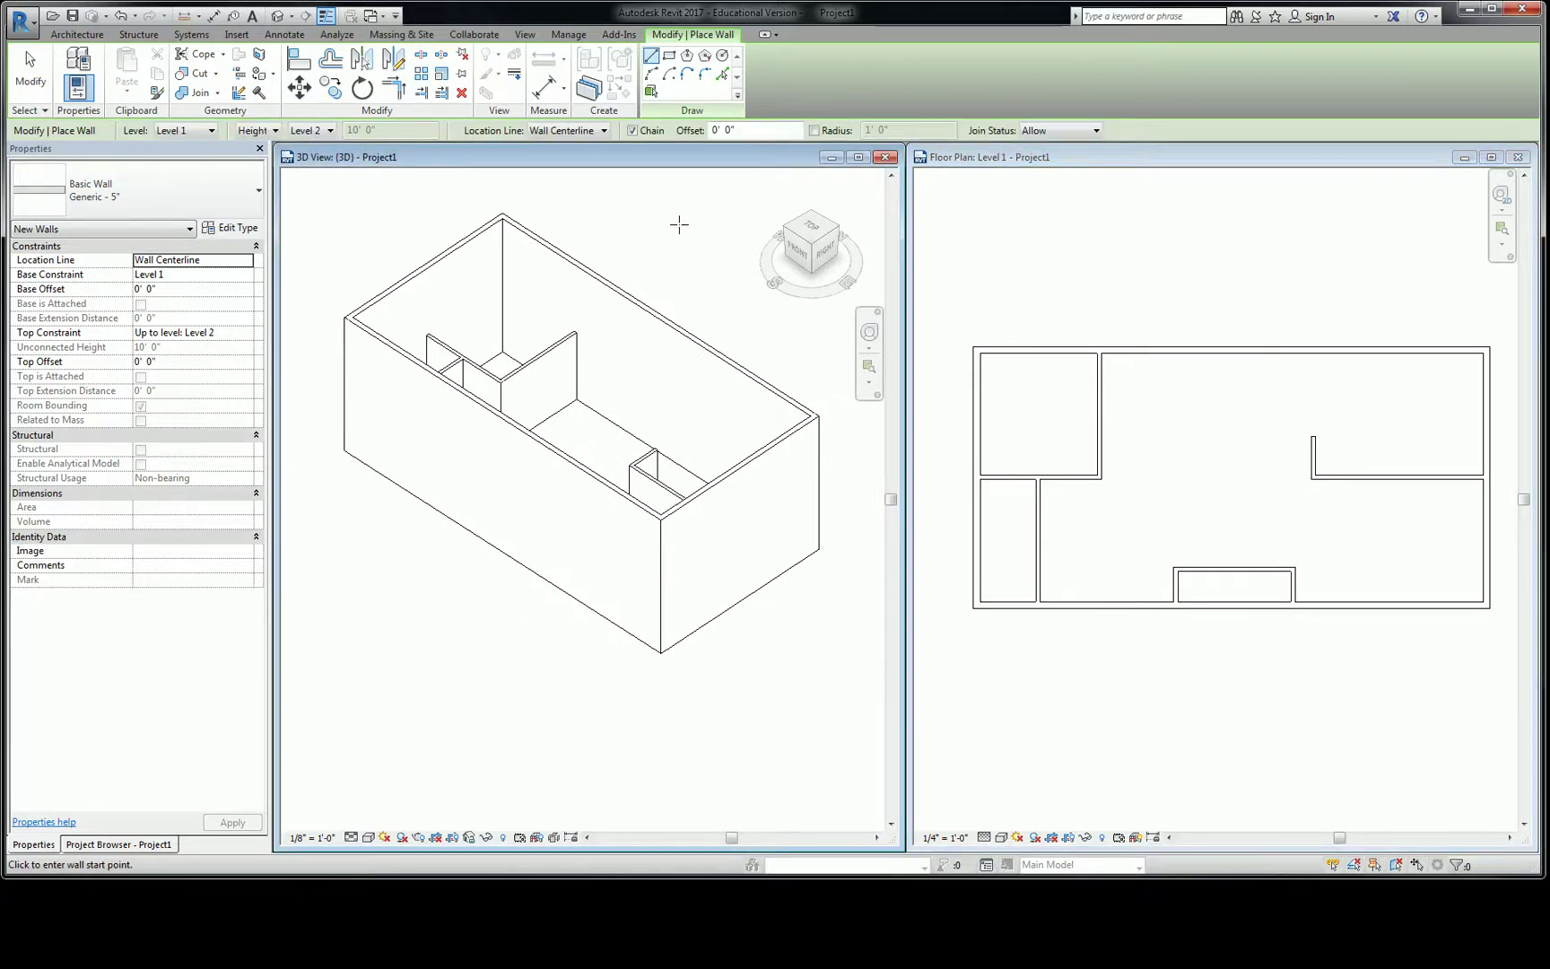
{"action": "key", "text": "Escape"}
{"action": "key", "text": "Escape"}
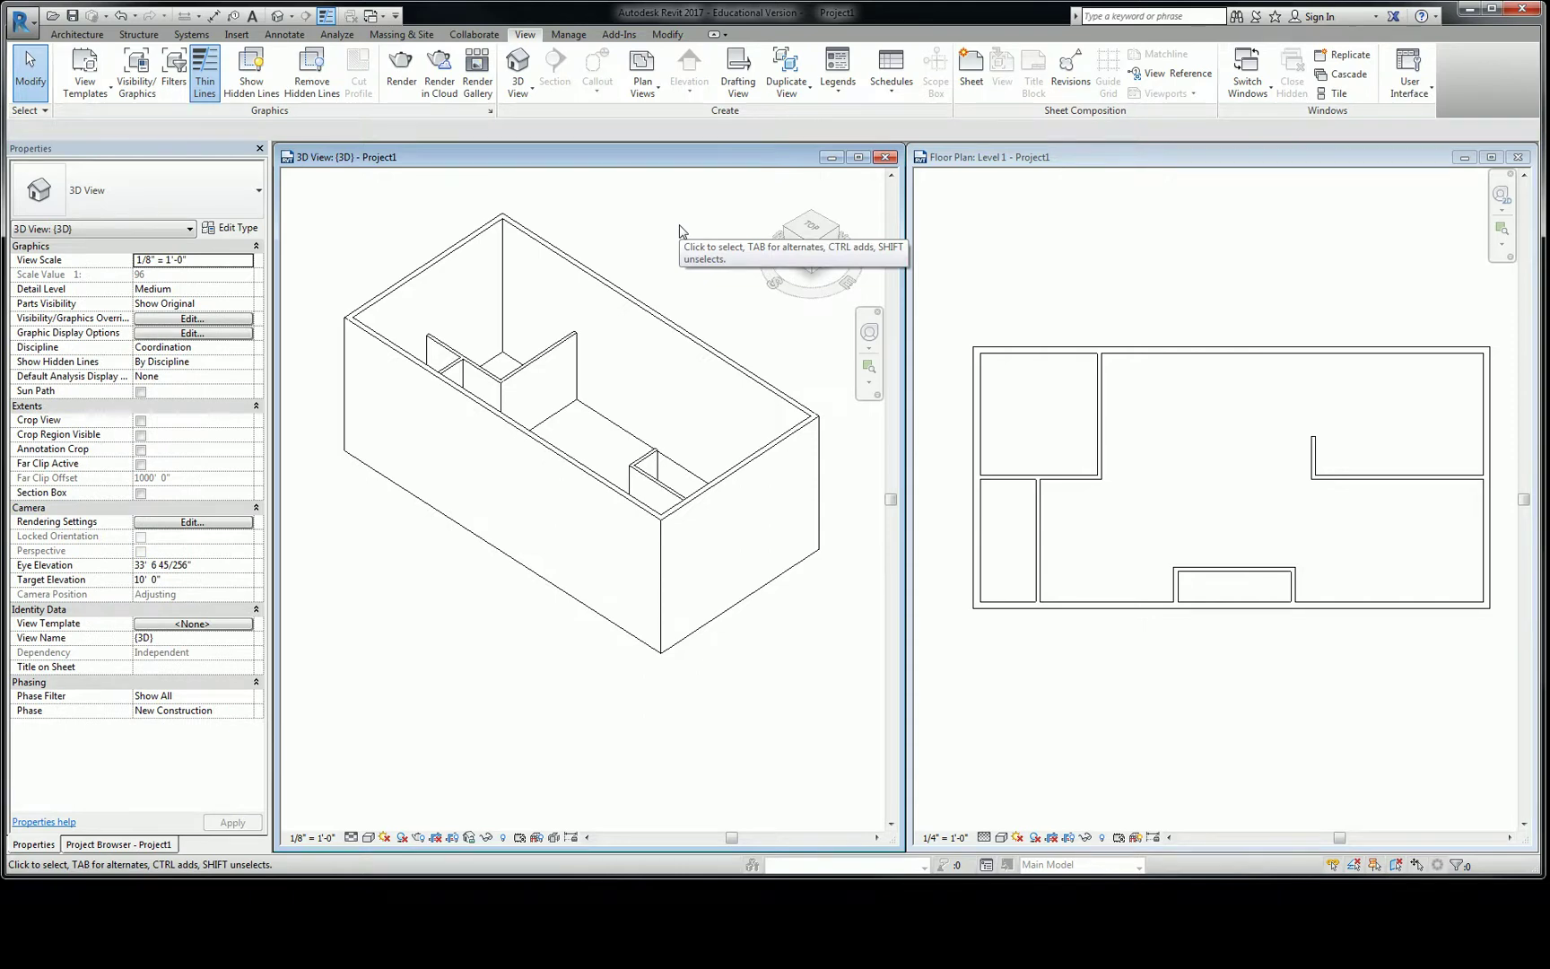
Step: Zoom, pan and orbit the 3D view so the building sits at a new angle
{"action": "scroll", "coordinate": [650, 359], "scroll_direction": "down", "scroll_amount": 2}
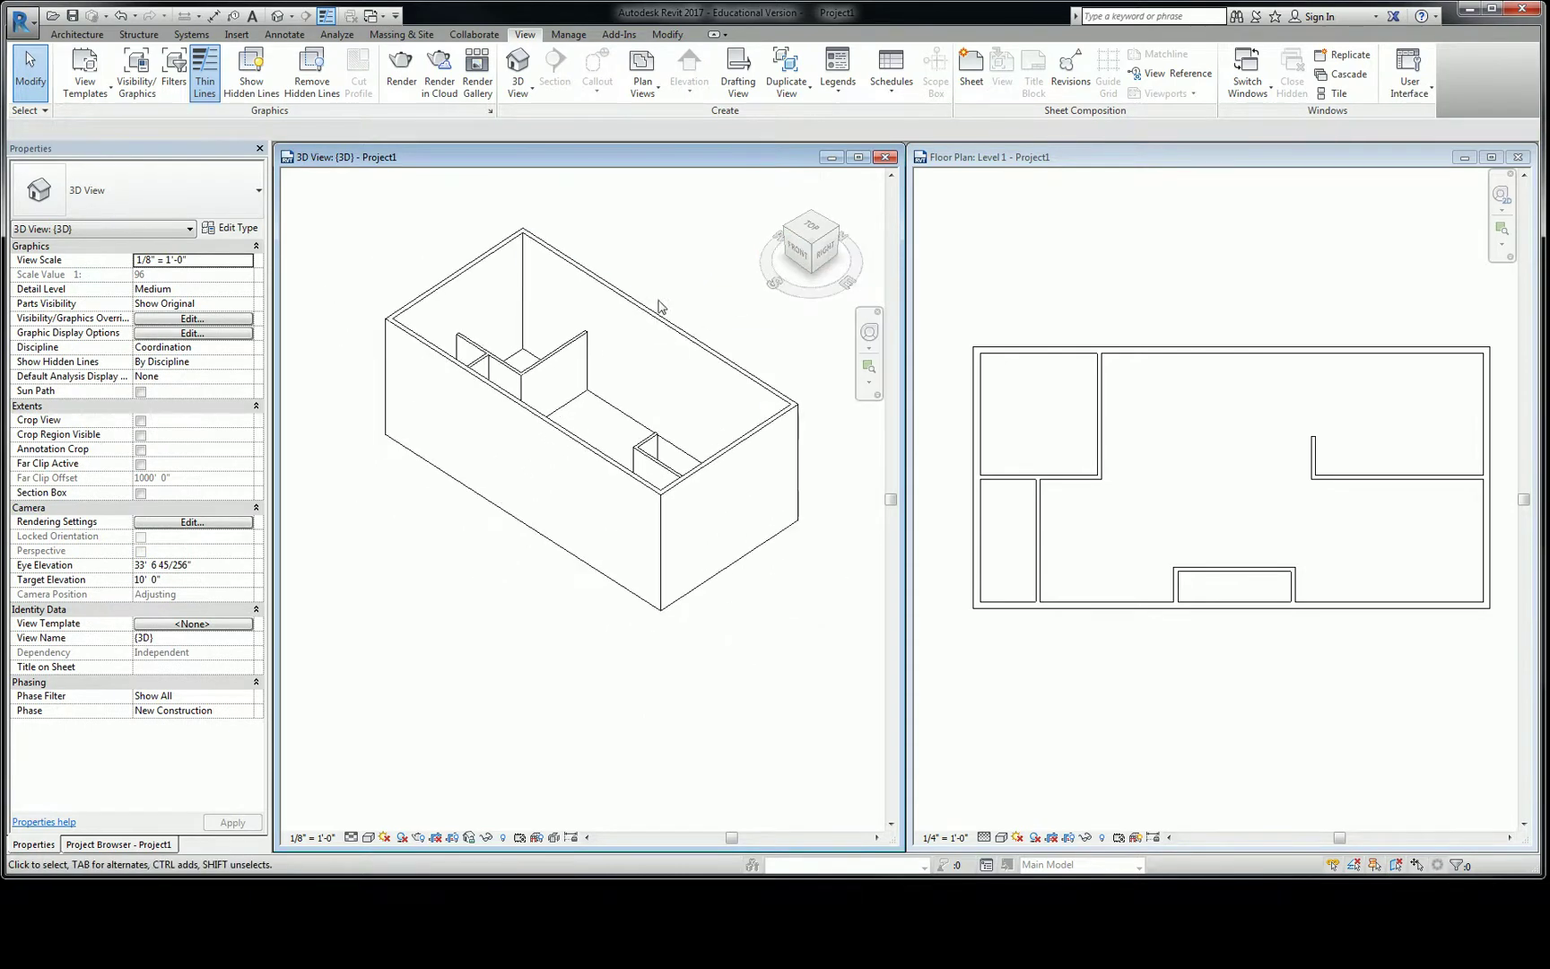
{"action": "right_click", "coordinate": [665, 273]}
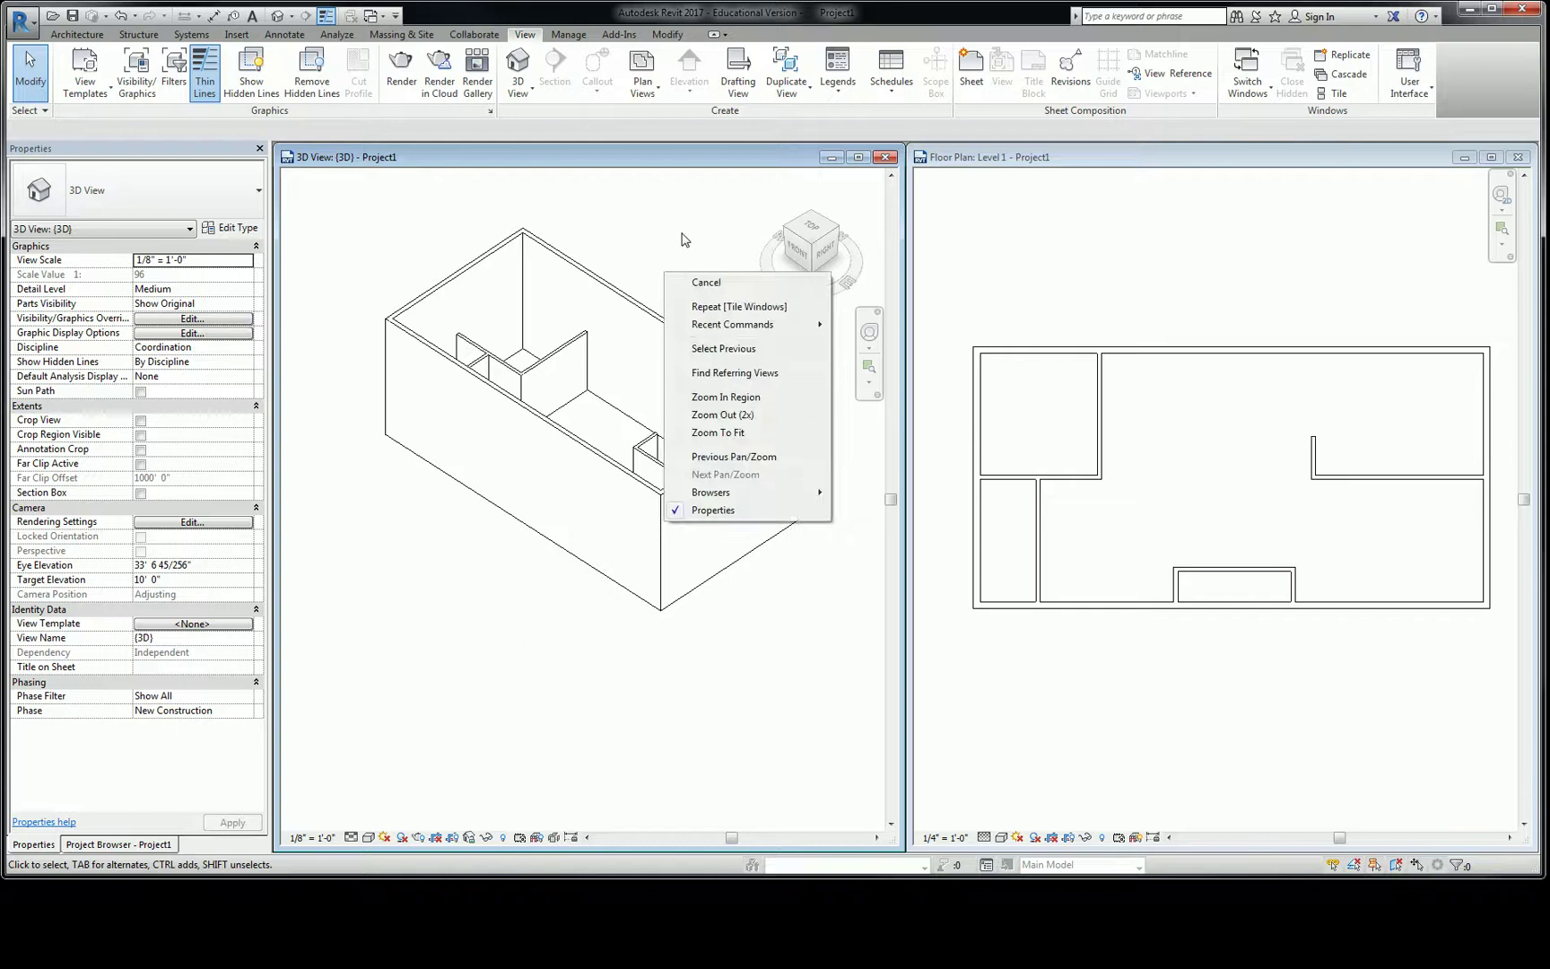
{"action": "left_click", "coordinate": [684, 240]}
{"action": "middle_click_drag", "start_coordinate": [678, 253], "coordinate": [654, 392]}
{"action": "scroll", "coordinate": [570, 432], "scroll_direction": "up", "scroll_amount": 2}
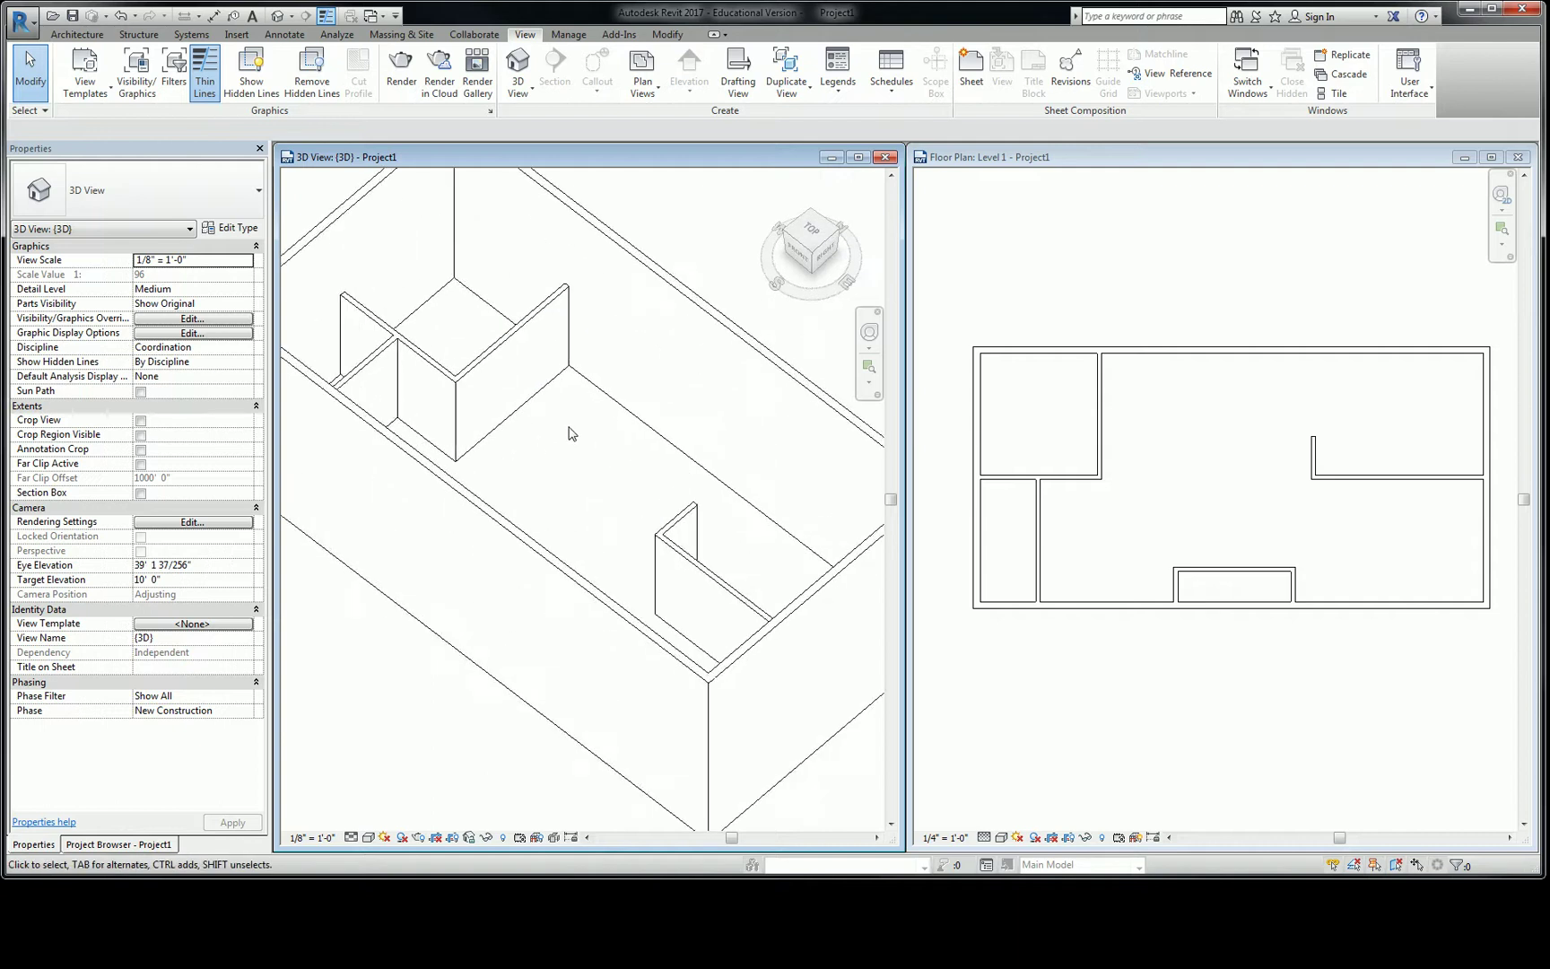
{"action": "scroll", "coordinate": [581, 429], "scroll_direction": "down", "scroll_amount": 2}
{"action": "middle_click_drag", "start_coordinate": [581, 429], "coordinate": [685, 302], "text": "shift"}
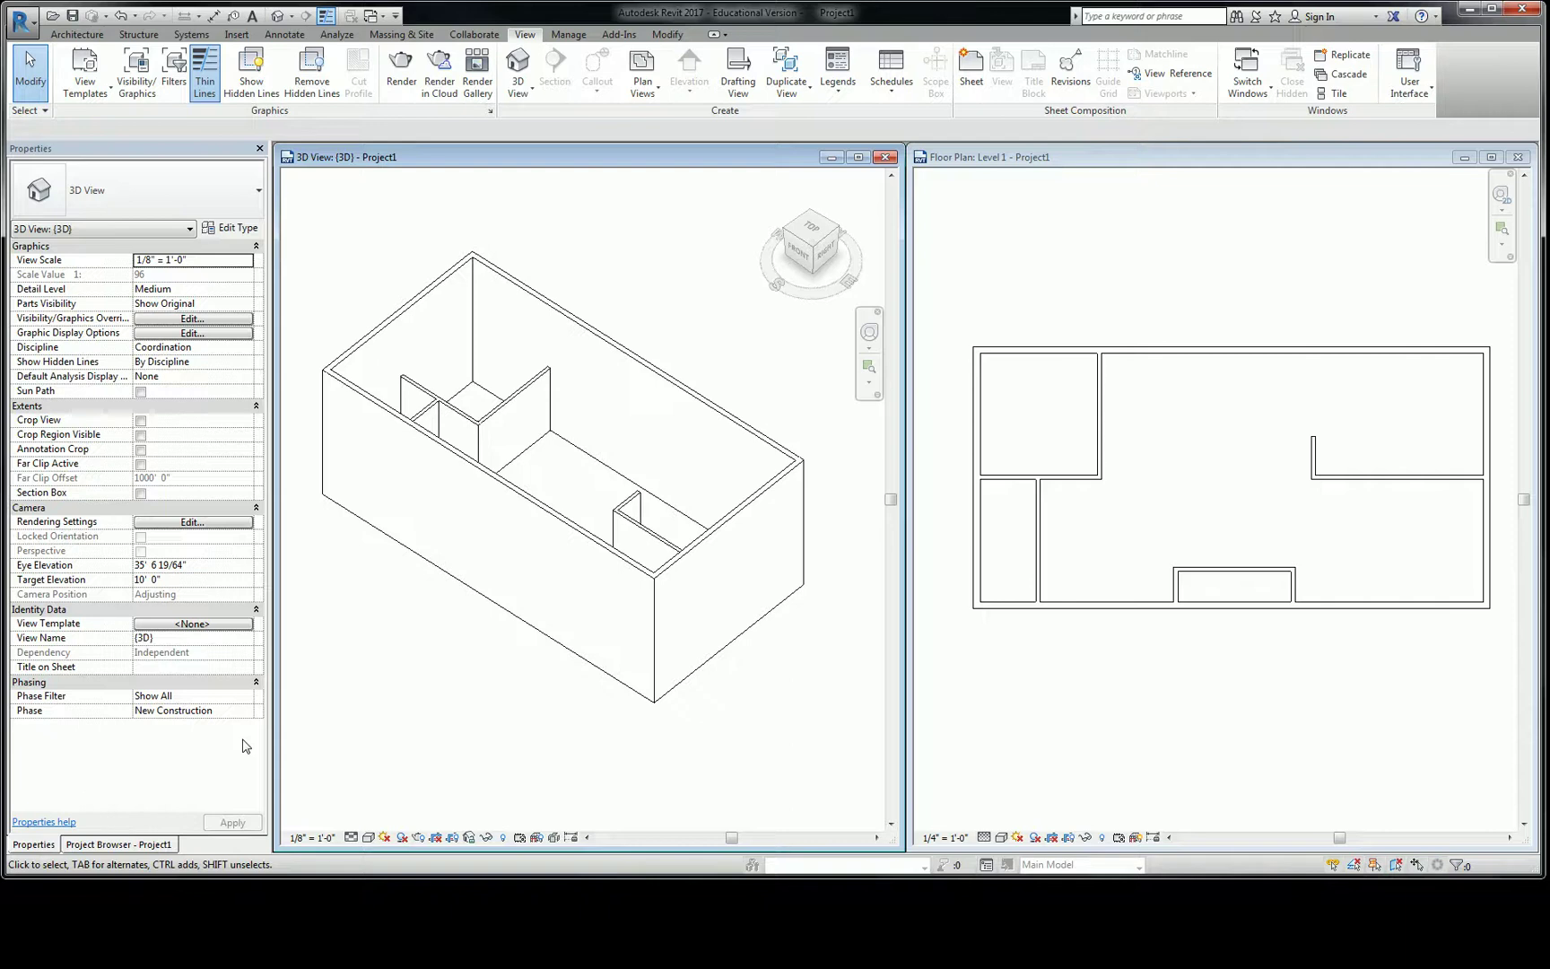
Step: Turn on Section Box under Extents and select the box to show its grips
{"action": "left_click", "coordinate": [140, 493]}
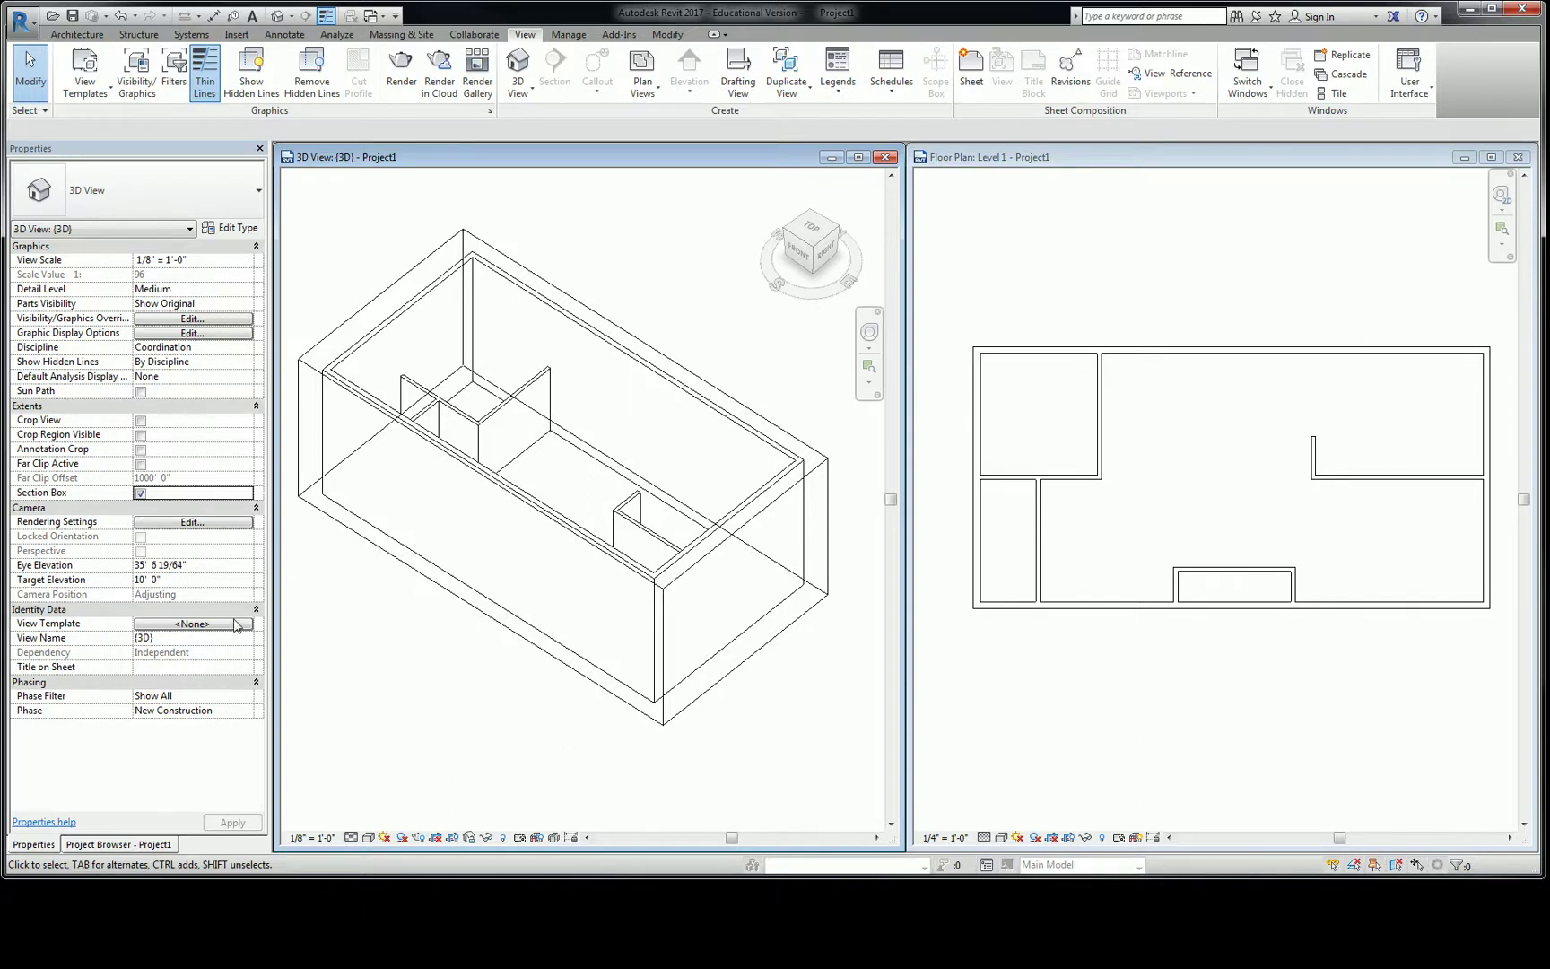
{"action": "left_click", "coordinate": [516, 261]}
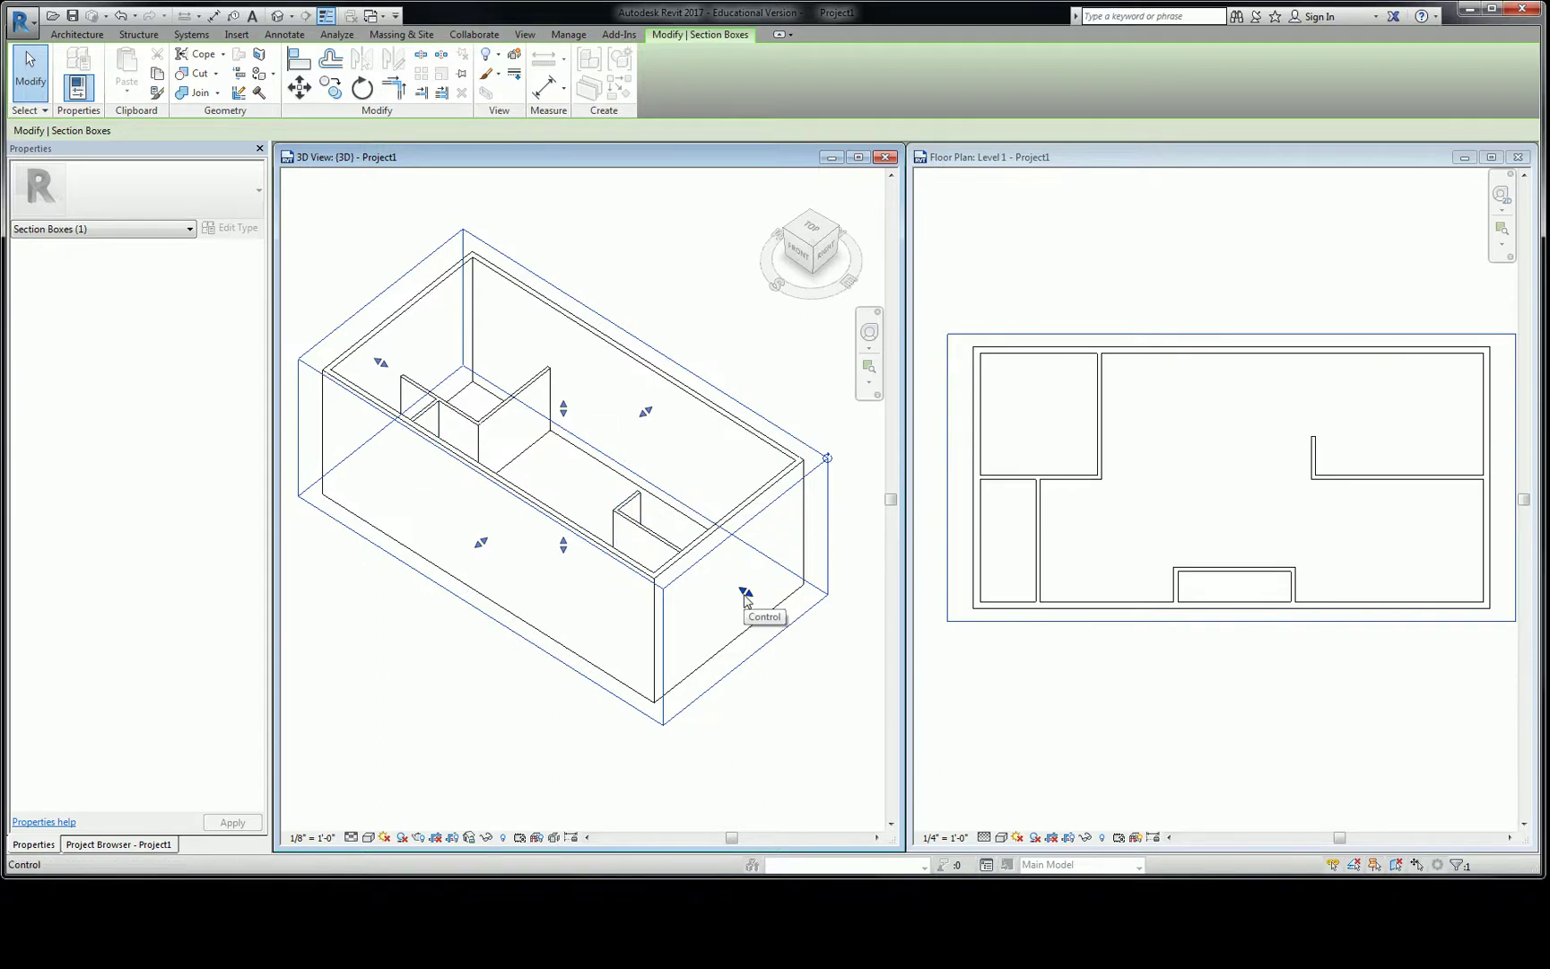
Step: Push one side of the section box inward and orbit to inspect the cut building
{"action": "left_click_drag", "start_coordinate": [744, 597], "coordinate": [633, 538]}
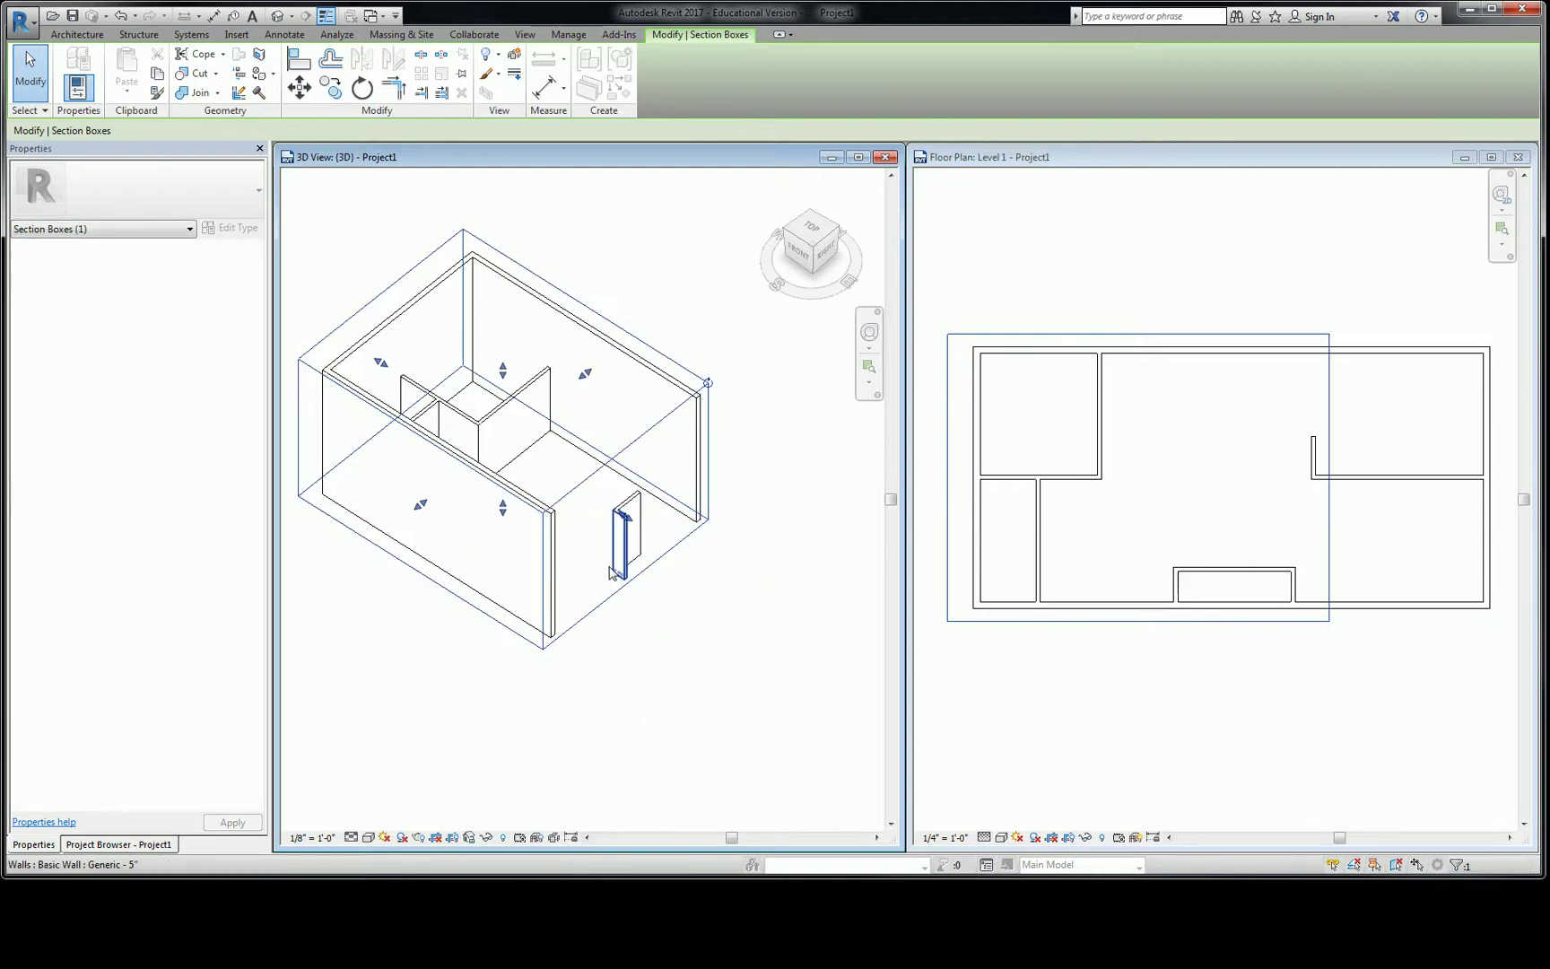
{"action": "right_click", "coordinate": [610, 573]}
{"action": "key", "text": "Escape"}
{"action": "middle_click_drag", "start_coordinate": [685, 623], "coordinate": [505, 527], "text": "shift"}
{"action": "scroll", "coordinate": [472, 432], "scroll_direction": "up", "scroll_amount": 3}
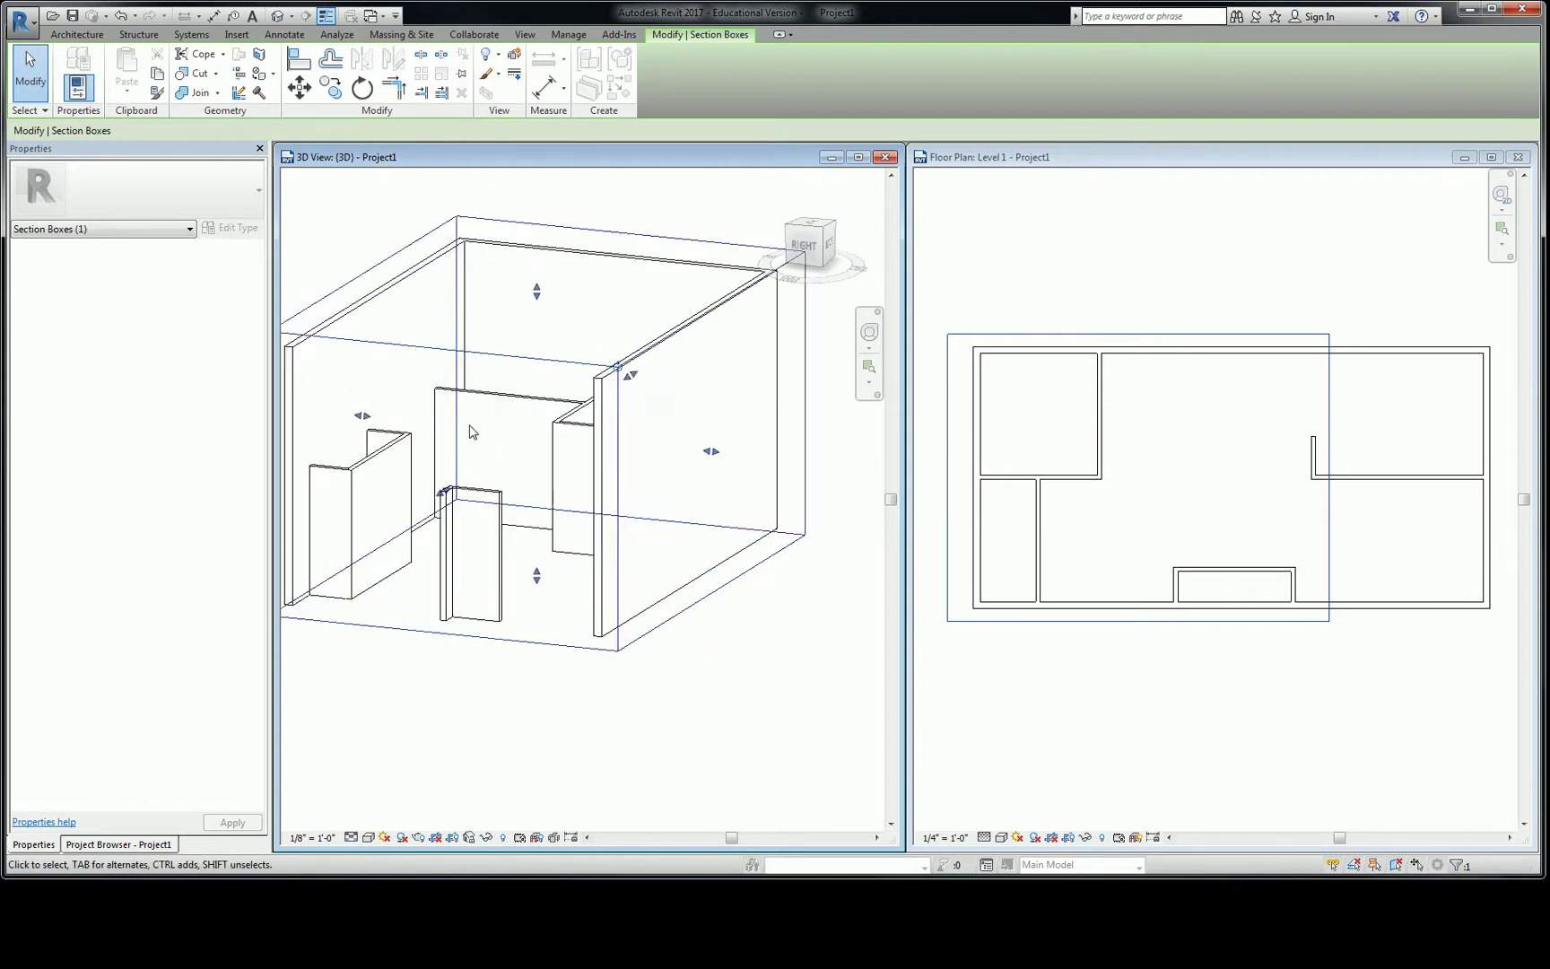
{"action": "left_click", "coordinate": [388, 198]}
{"action": "scroll", "coordinate": [482, 361], "scroll_direction": "down", "scroll_amount": 3}
{"action": "scroll", "coordinate": [482, 360], "scroll_direction": "up", "scroll_amount": 4}
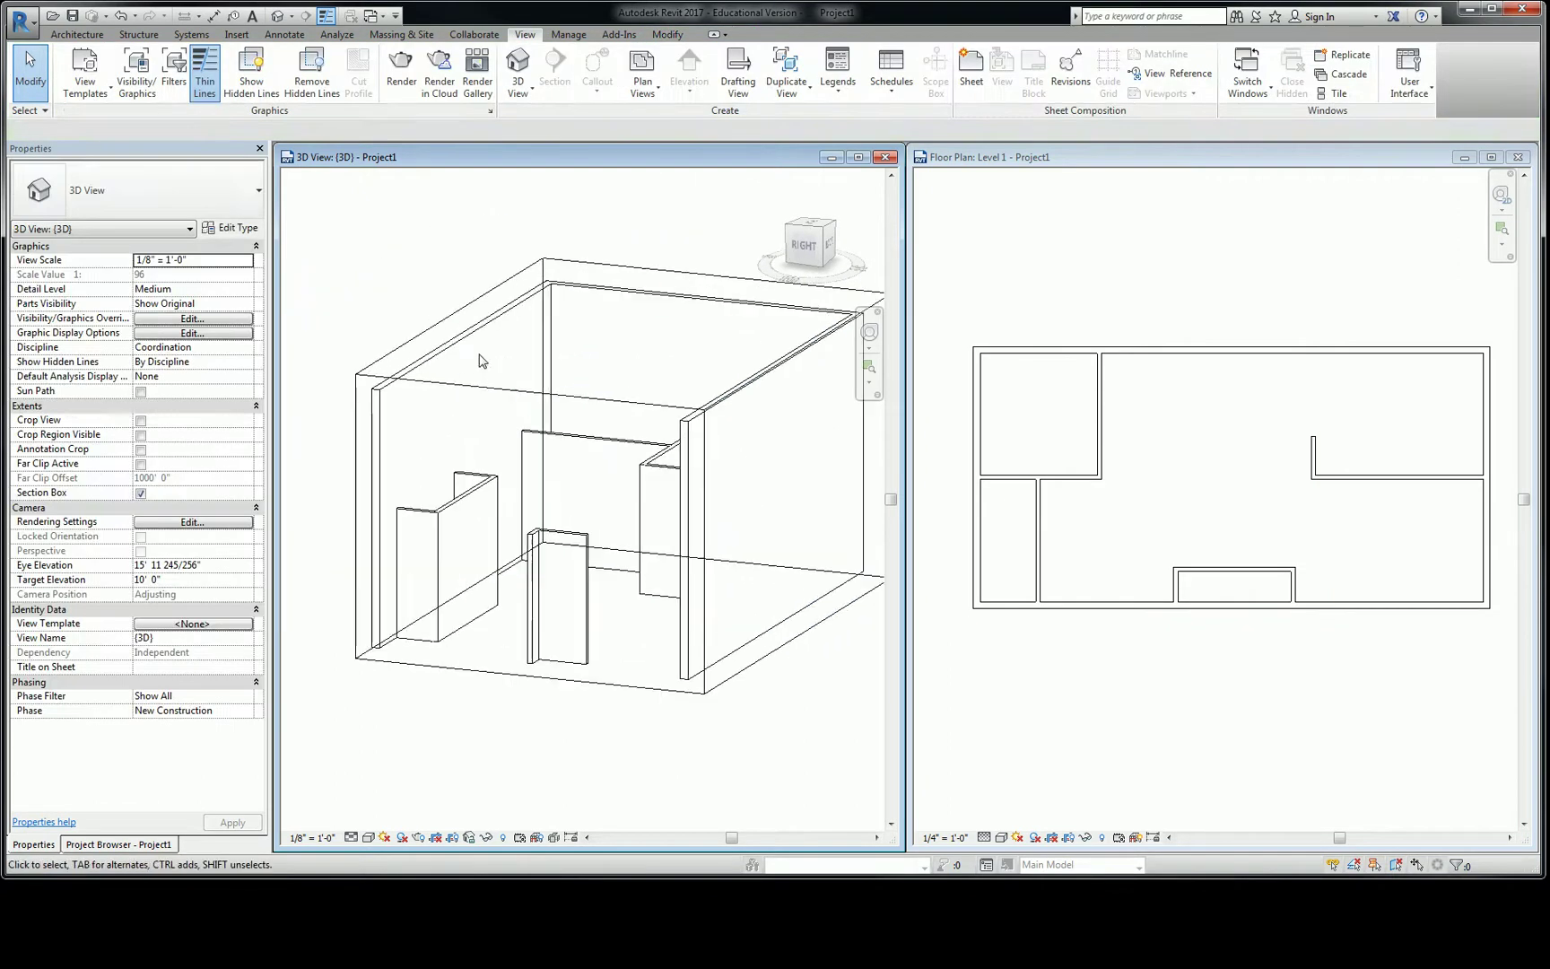
{"action": "middle_click_drag", "start_coordinate": [482, 361], "coordinate": [753, 487], "text": "shift"}
{"action": "scroll", "coordinate": [753, 487], "scroll_direction": "down", "scroll_amount": 3}
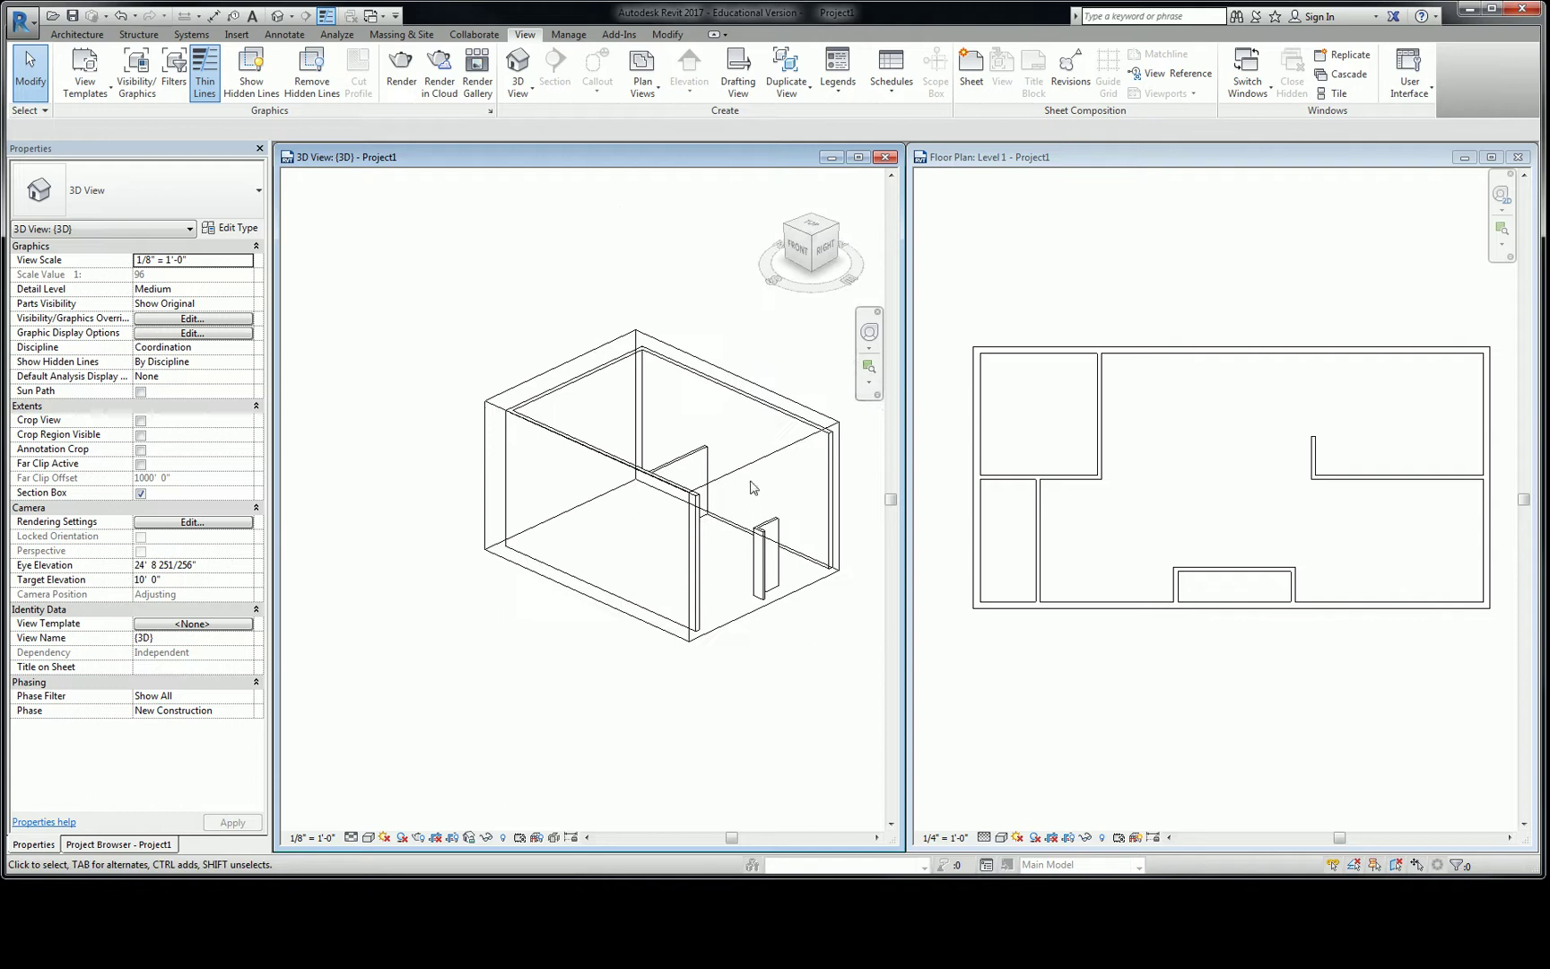
Step: Lower the section box top to a low wall slice and orbit to look down on it
{"action": "left_click", "coordinate": [753, 382]}
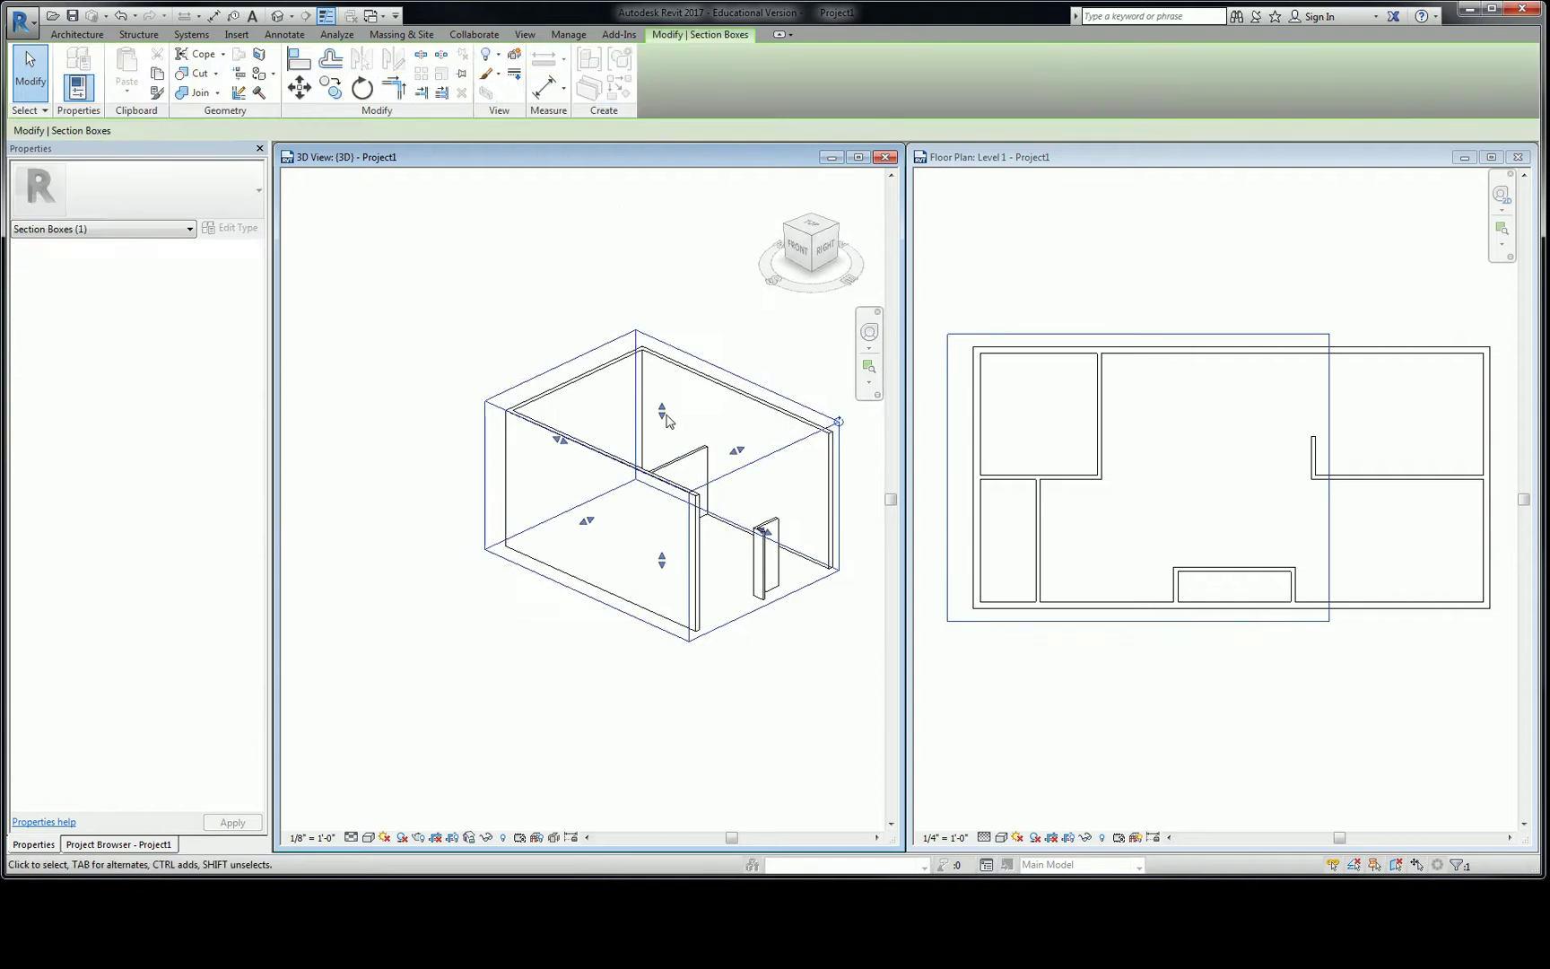
{"action": "left_click_drag", "start_coordinate": [665, 418], "coordinate": [666, 522]}
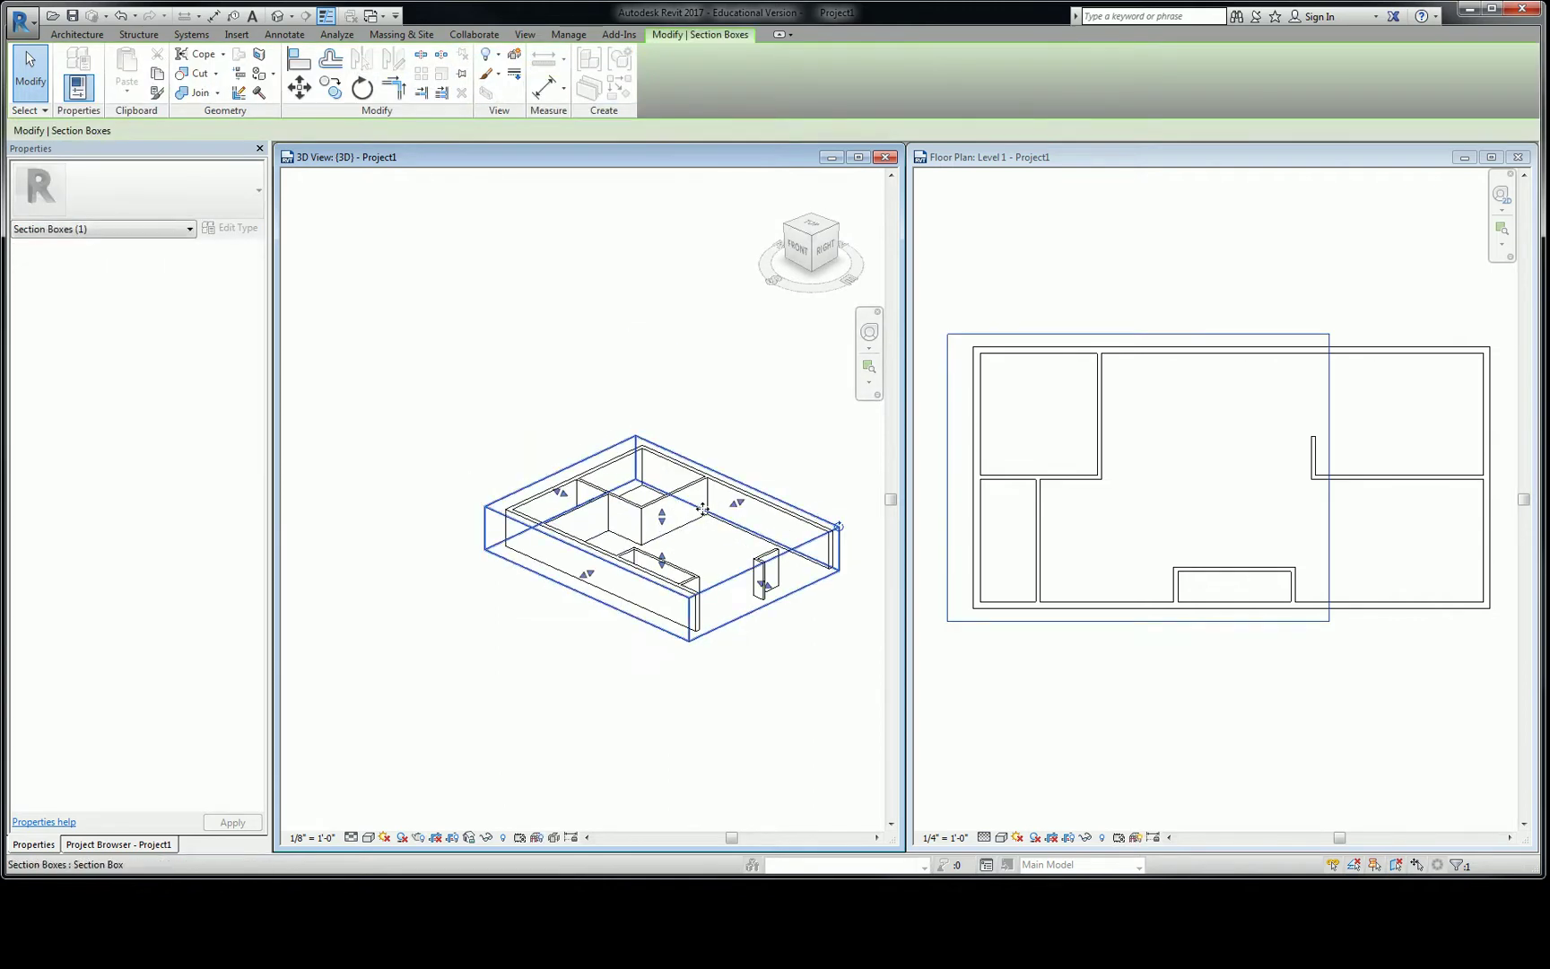
{"action": "scroll", "coordinate": [706, 556], "scroll_direction": "up", "scroll_amount": 5}
{"action": "key", "text": "Escape"}
{"action": "middle_click_drag", "start_coordinate": [713, 550], "coordinate": [768, 436]}
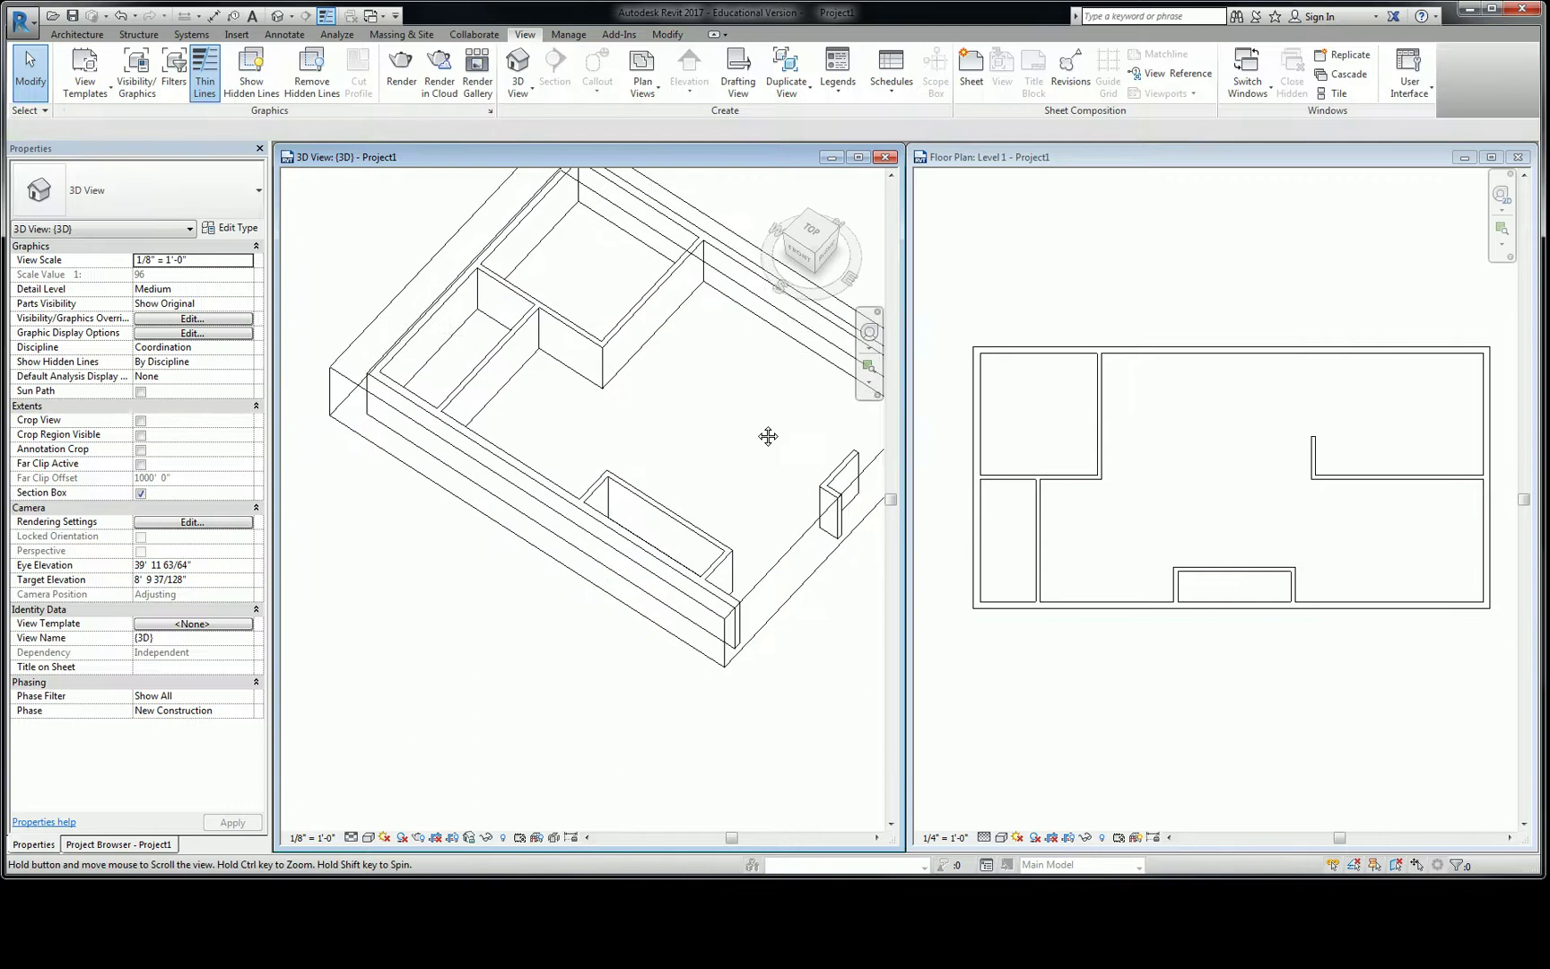
{"action": "scroll", "coordinate": [640, 553], "scroll_direction": "down", "scroll_amount": 3}
{"action": "middle_click_drag", "start_coordinate": [641, 554], "coordinate": [601, 497], "text": "shift"}
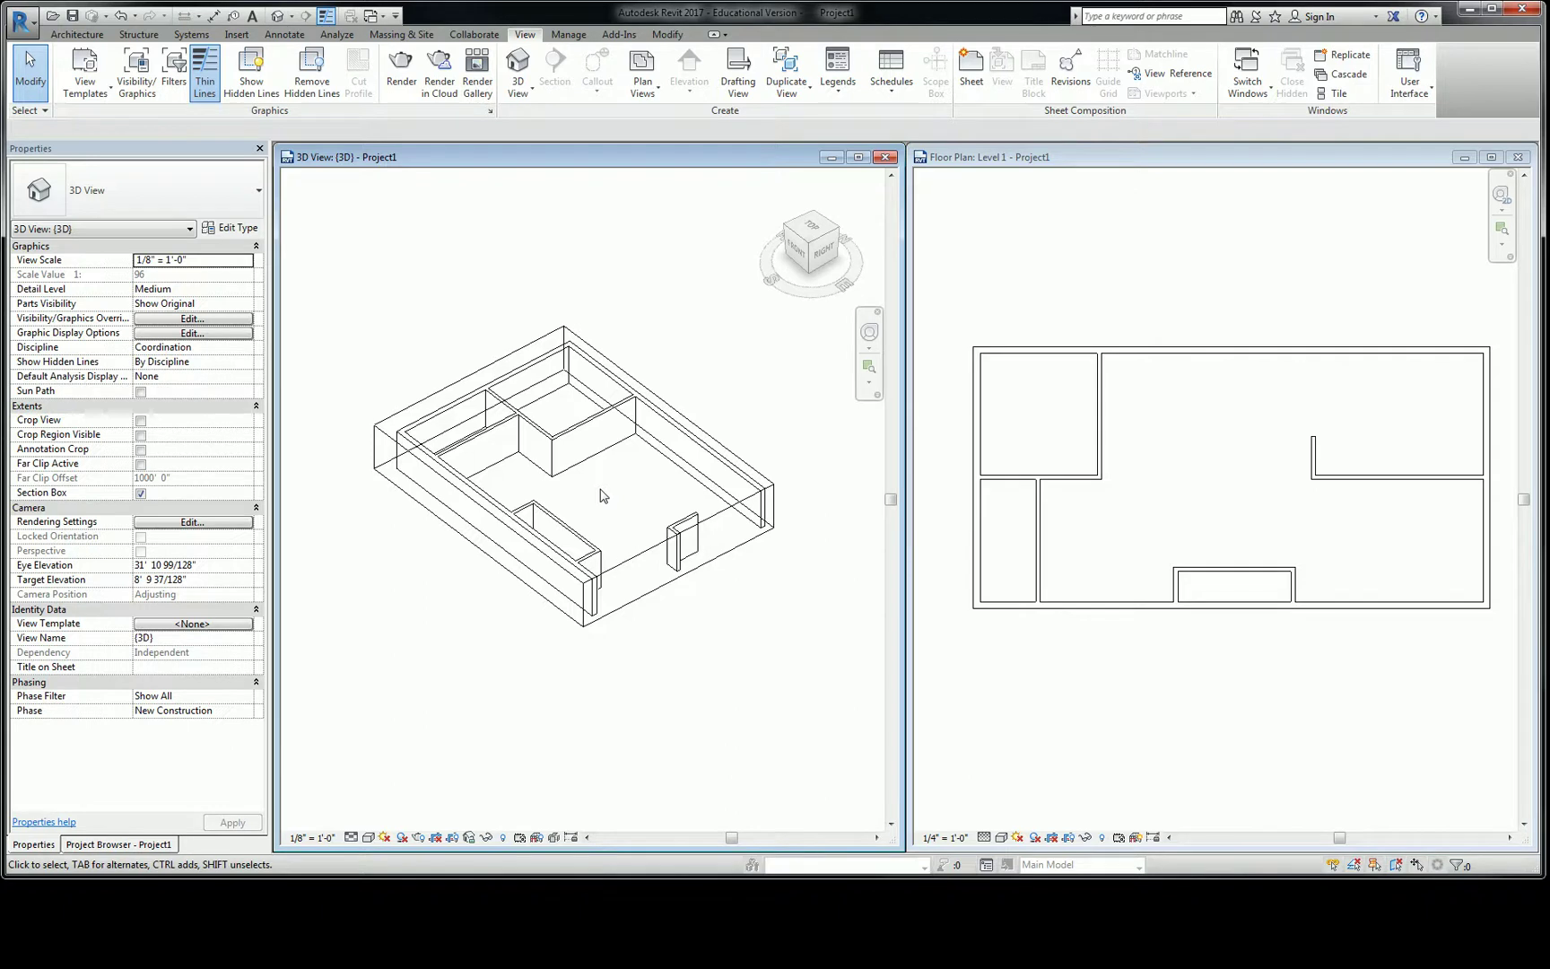
Step: Enable Crop View and Crop Region Visible on Level 1, pulling the crop's top edge down
{"action": "left_click", "coordinate": [985, 302]}
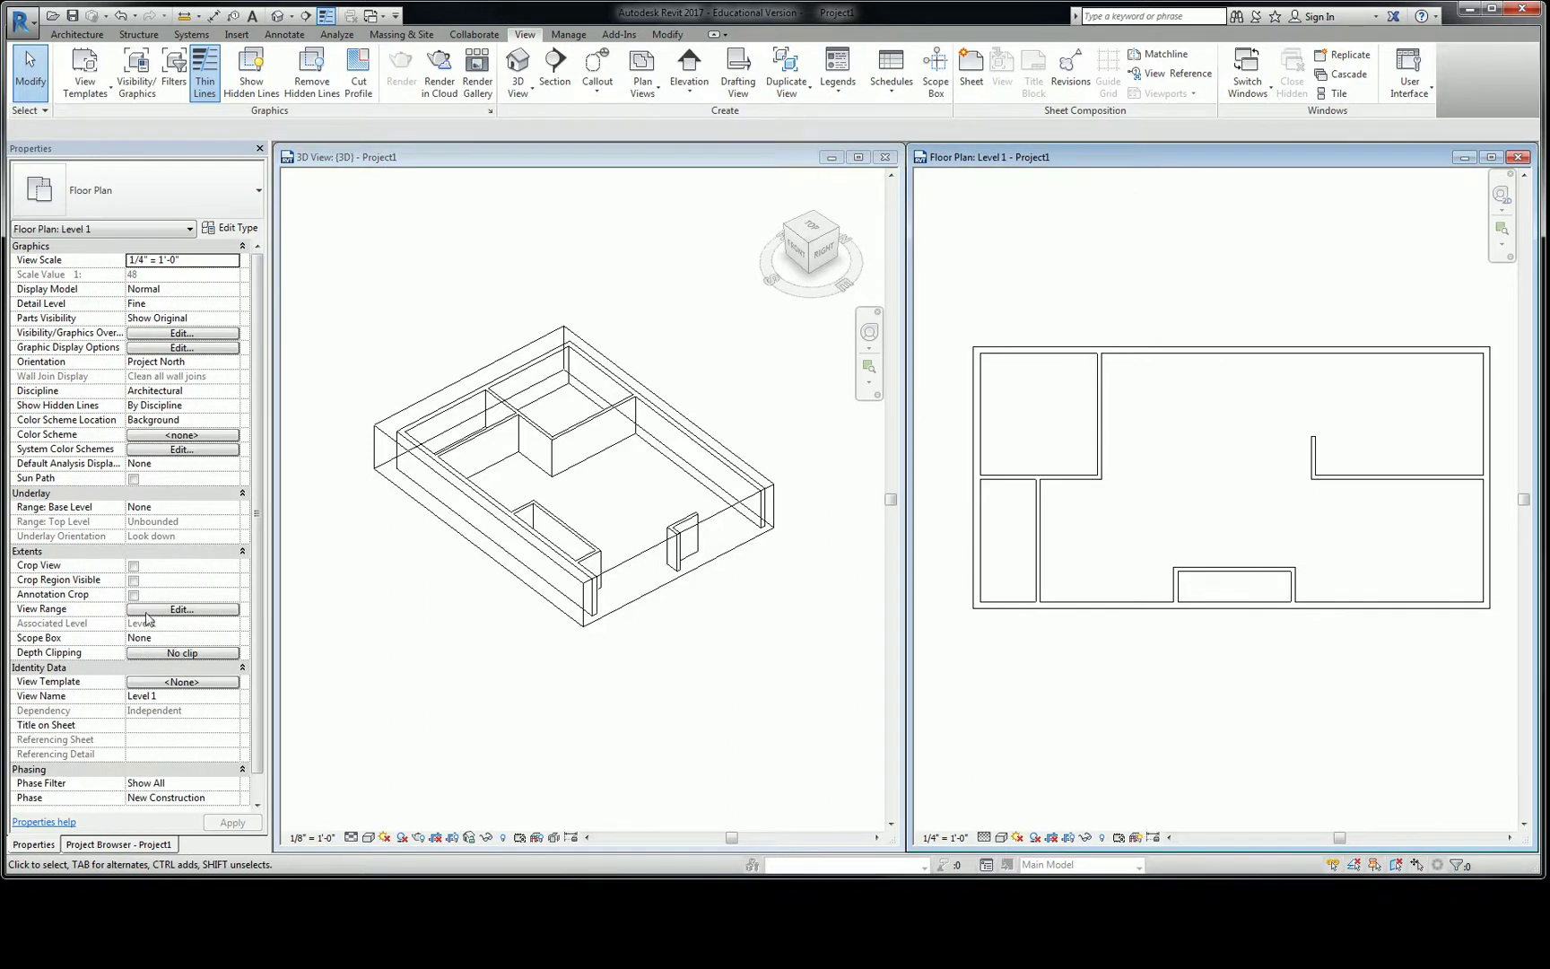
{"action": "left_click", "coordinate": [133, 566]}
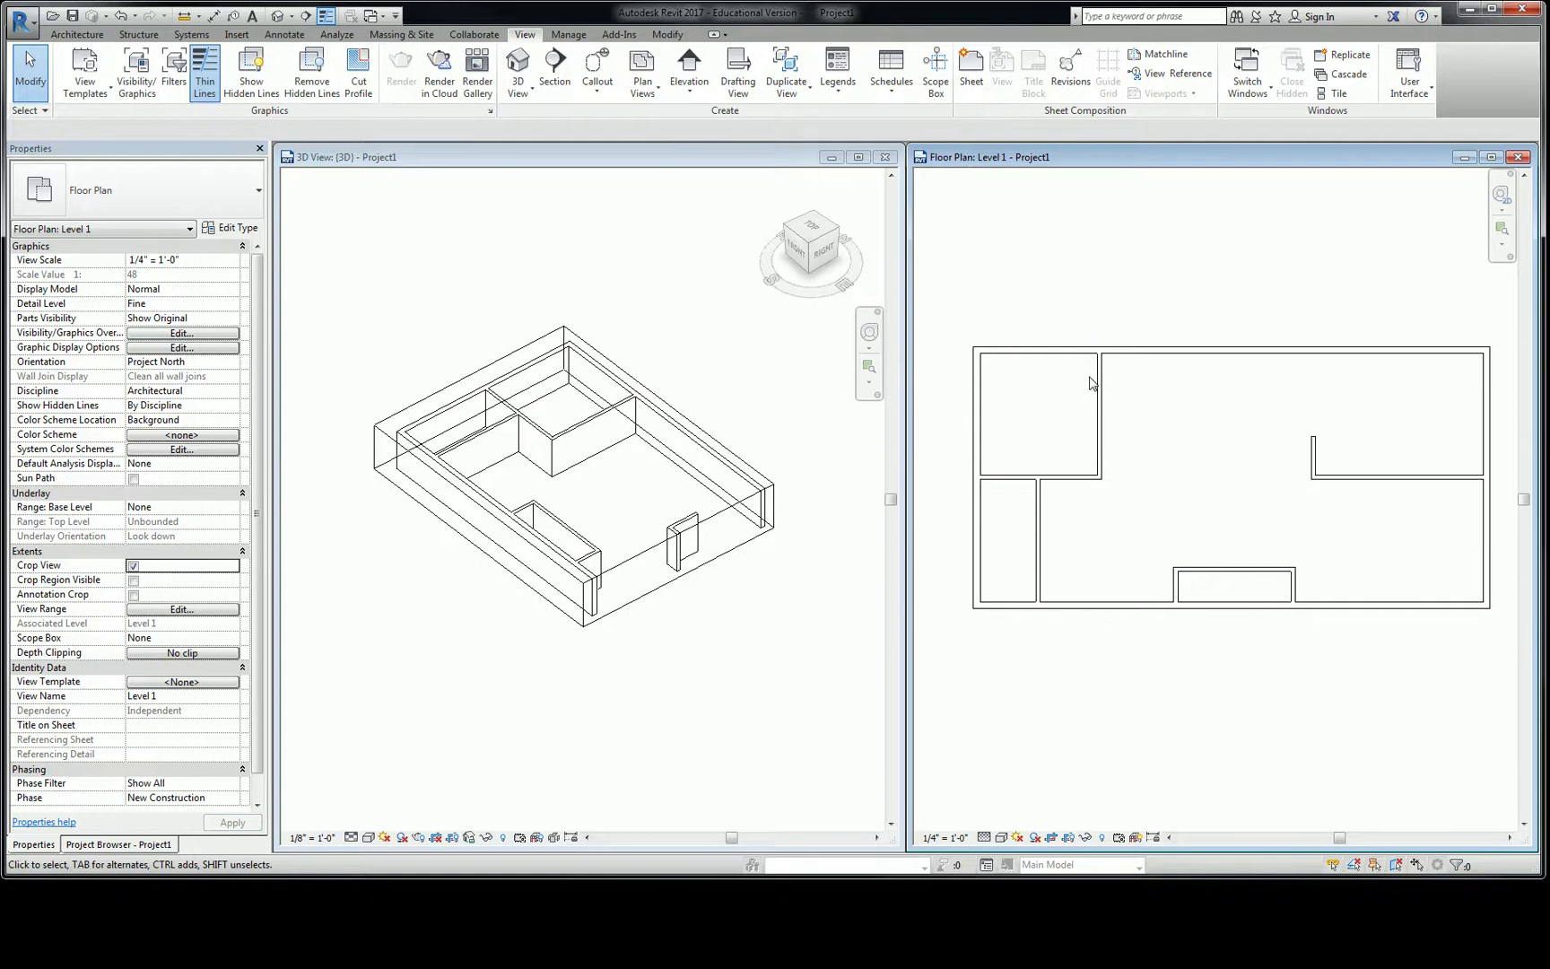
{"action": "scroll", "coordinate": [1087, 388], "scroll_direction": "down", "scroll_amount": 6}
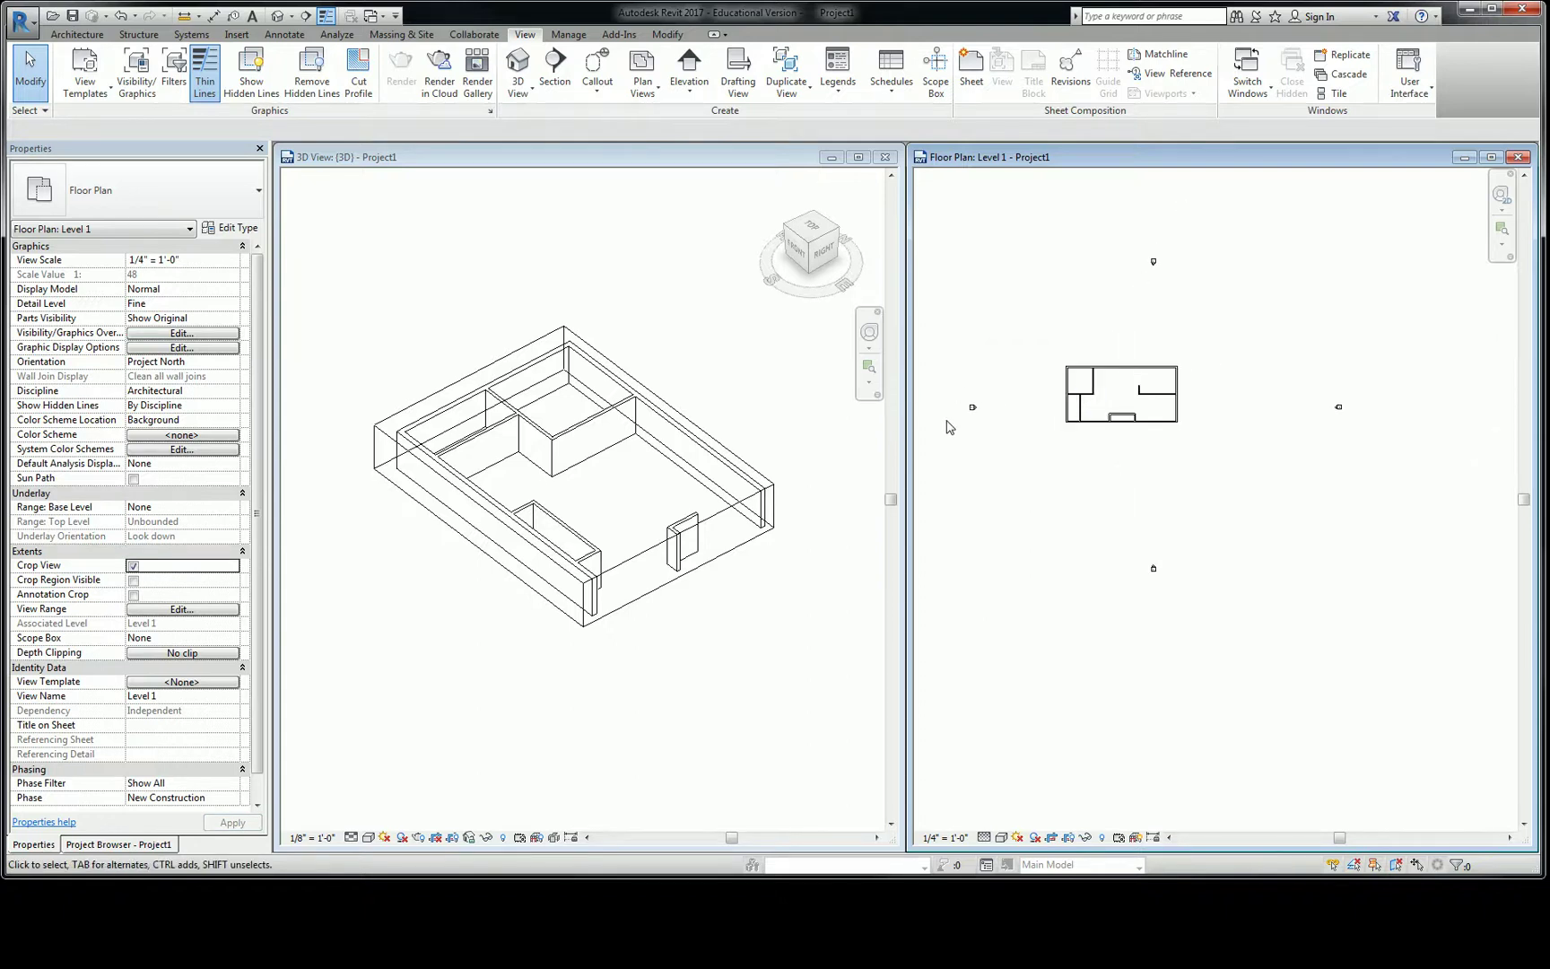
{"action": "left_click", "coordinate": [133, 581]}
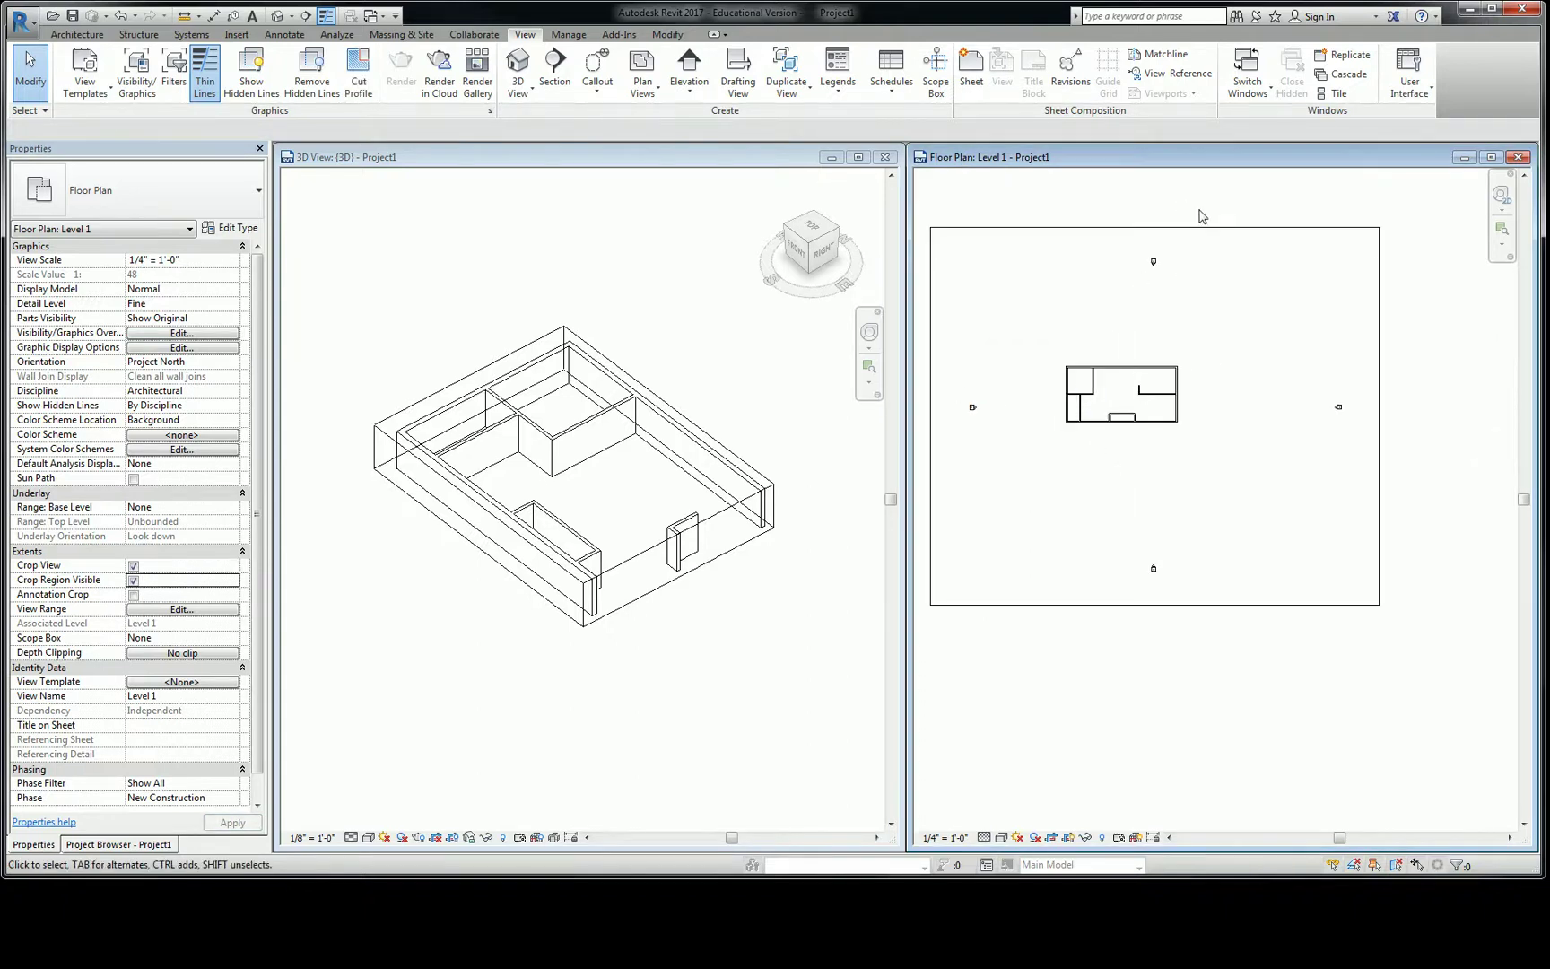
{"action": "left_click", "coordinate": [1166, 228]}
{"action": "left_click_drag", "start_coordinate": [1155, 227], "coordinate": [1121, 401]}
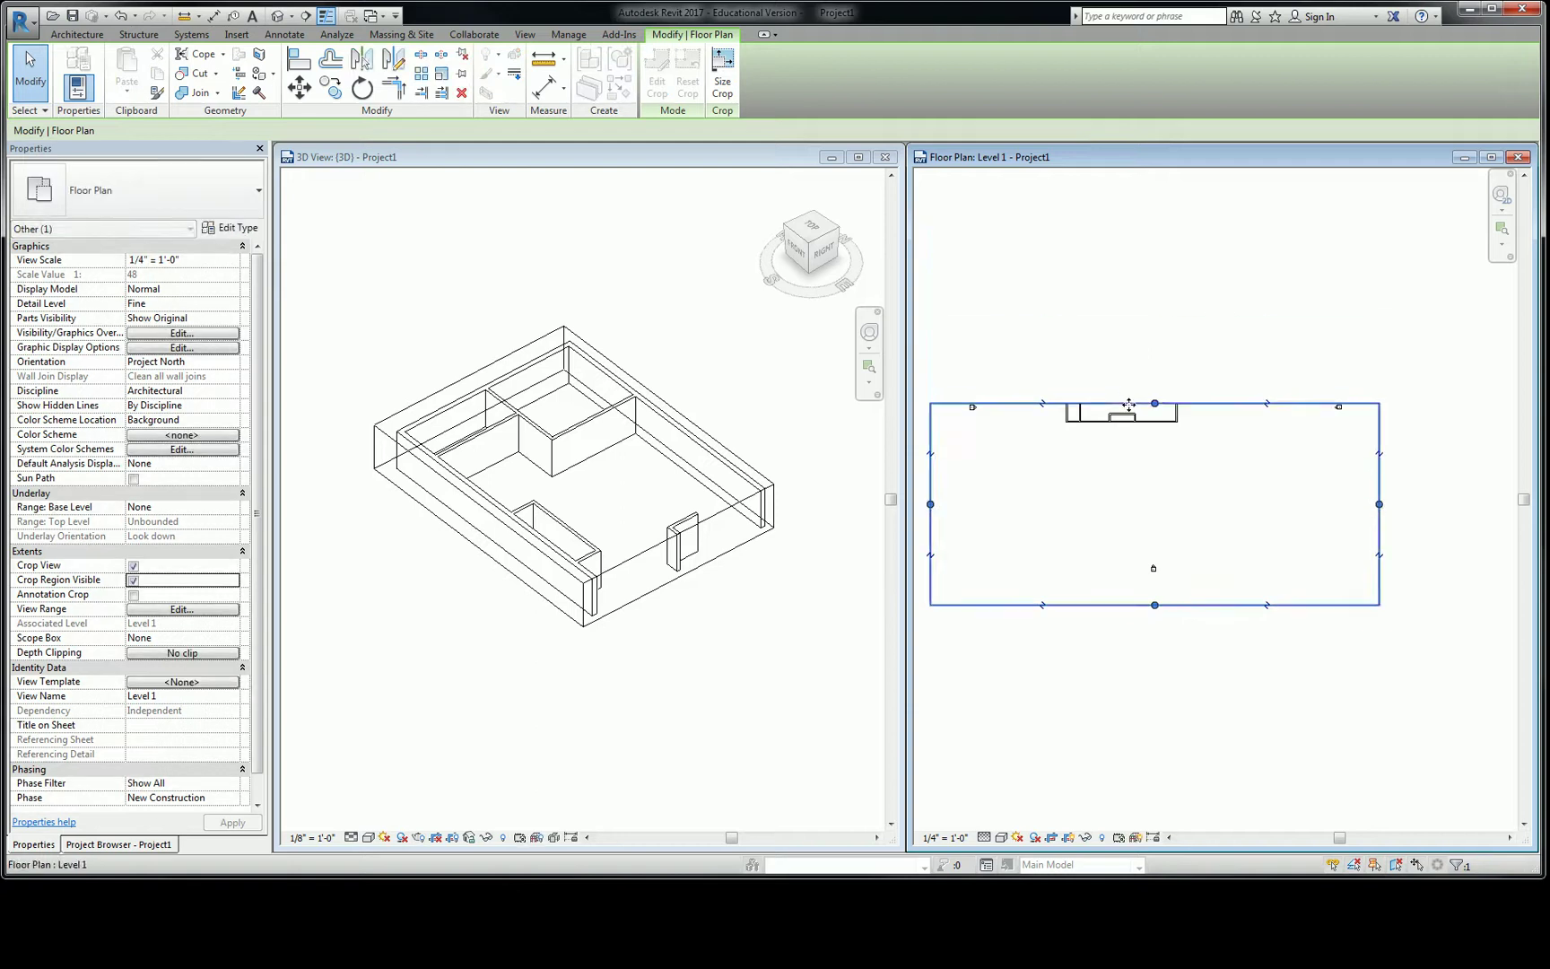
{"action": "scroll", "coordinate": [1132, 412], "scroll_direction": "up", "scroll_amount": 2}
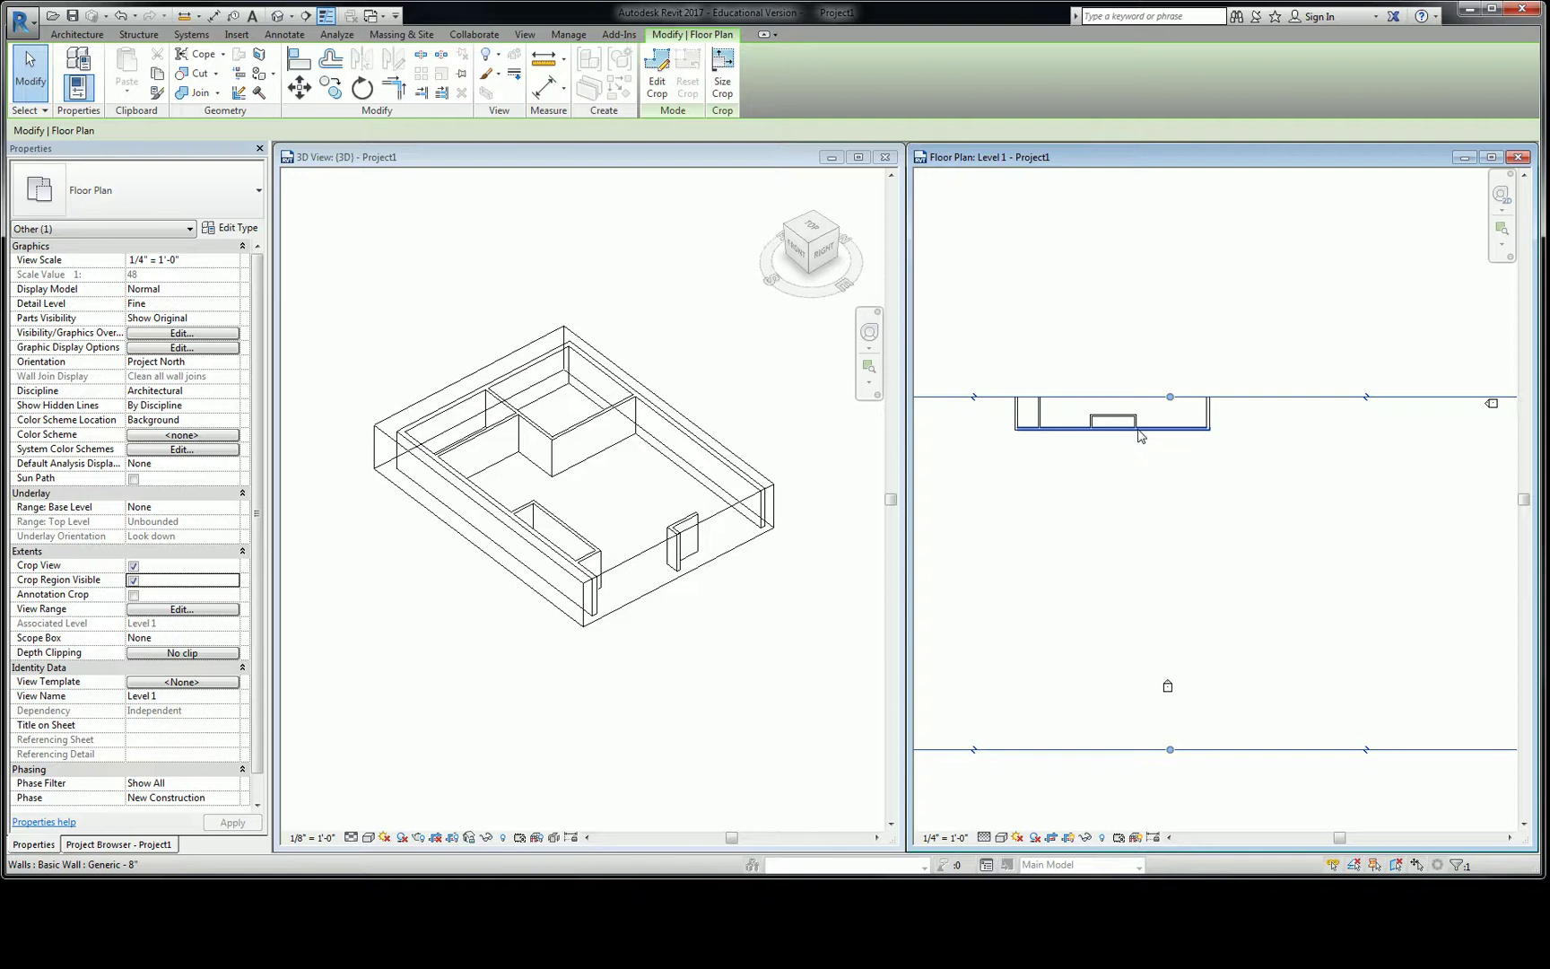
Step: Uncheck Crop View and Crop Region Visible, then recentre the full floor plan
{"action": "left_click", "coordinate": [1270, 450]}
{"action": "scroll", "coordinate": [1300, 360], "scroll_direction": "down", "scroll_amount": 2}
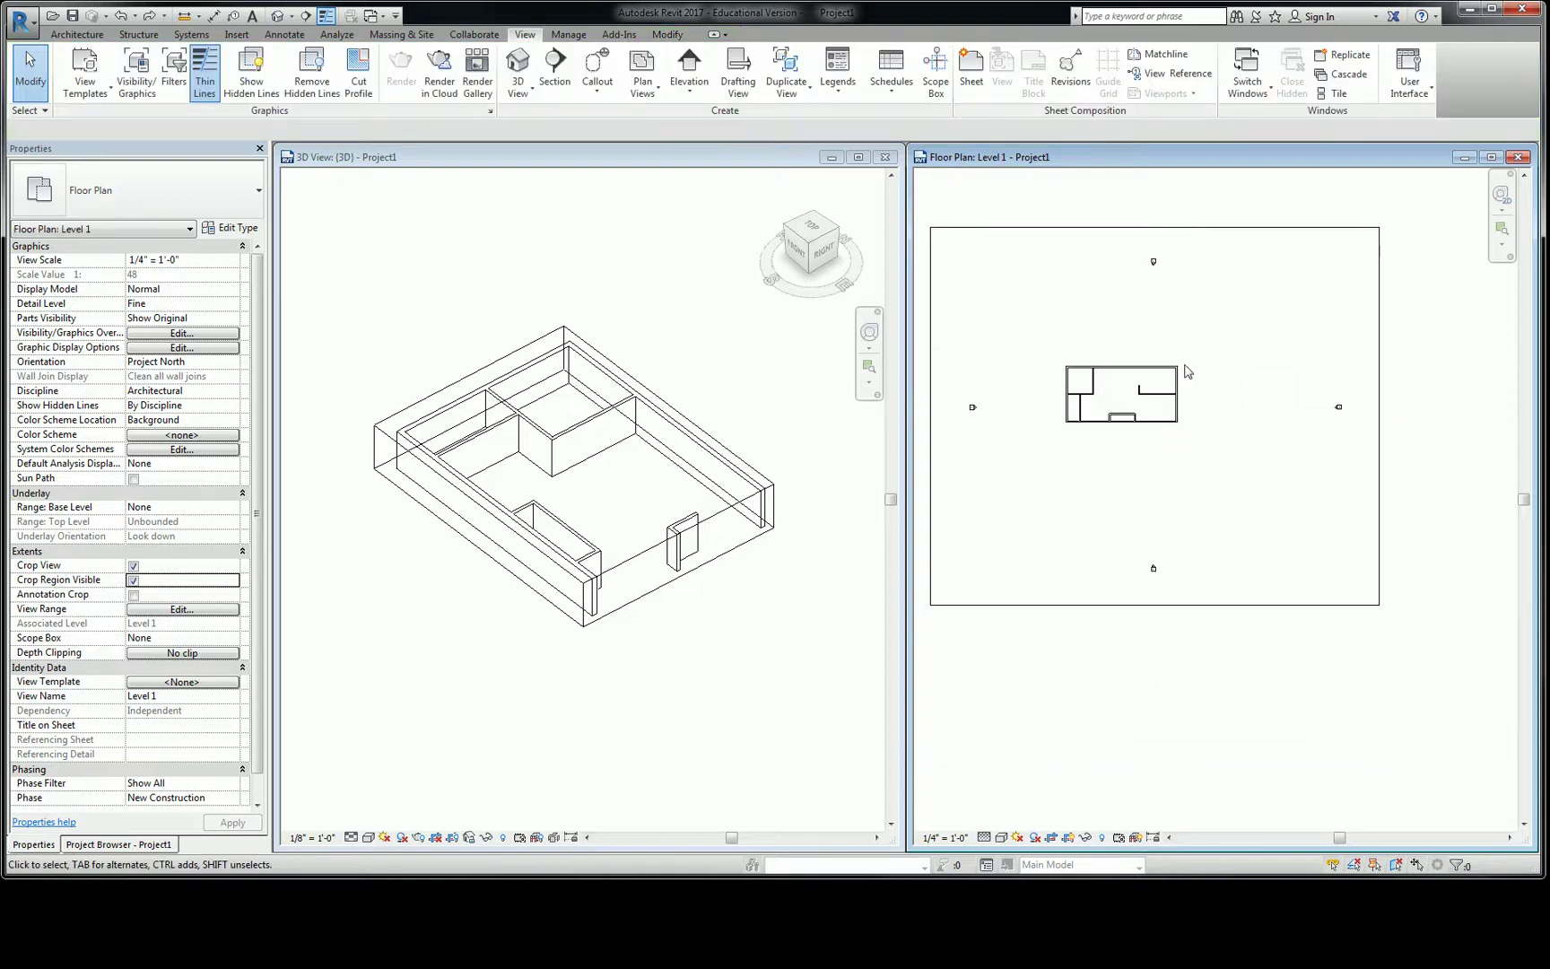
{"action": "left_click", "coordinate": [134, 565]}
{"action": "left_click", "coordinate": [134, 581]}
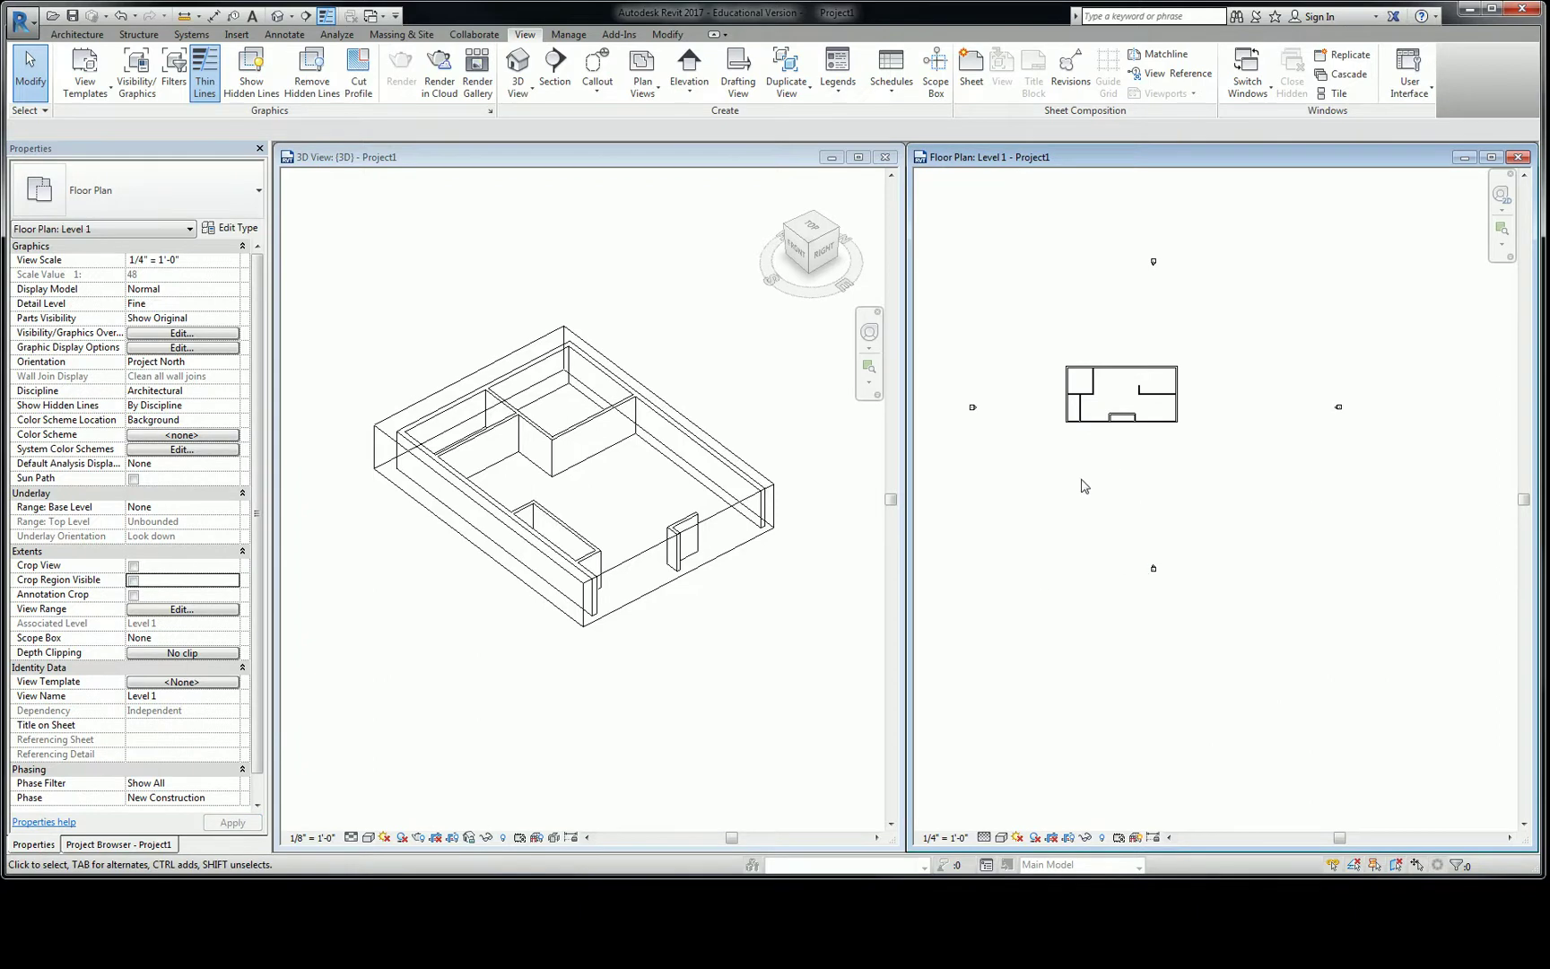
{"action": "middle_click_drag", "start_coordinate": [1085, 485], "coordinate": [1145, 517]}
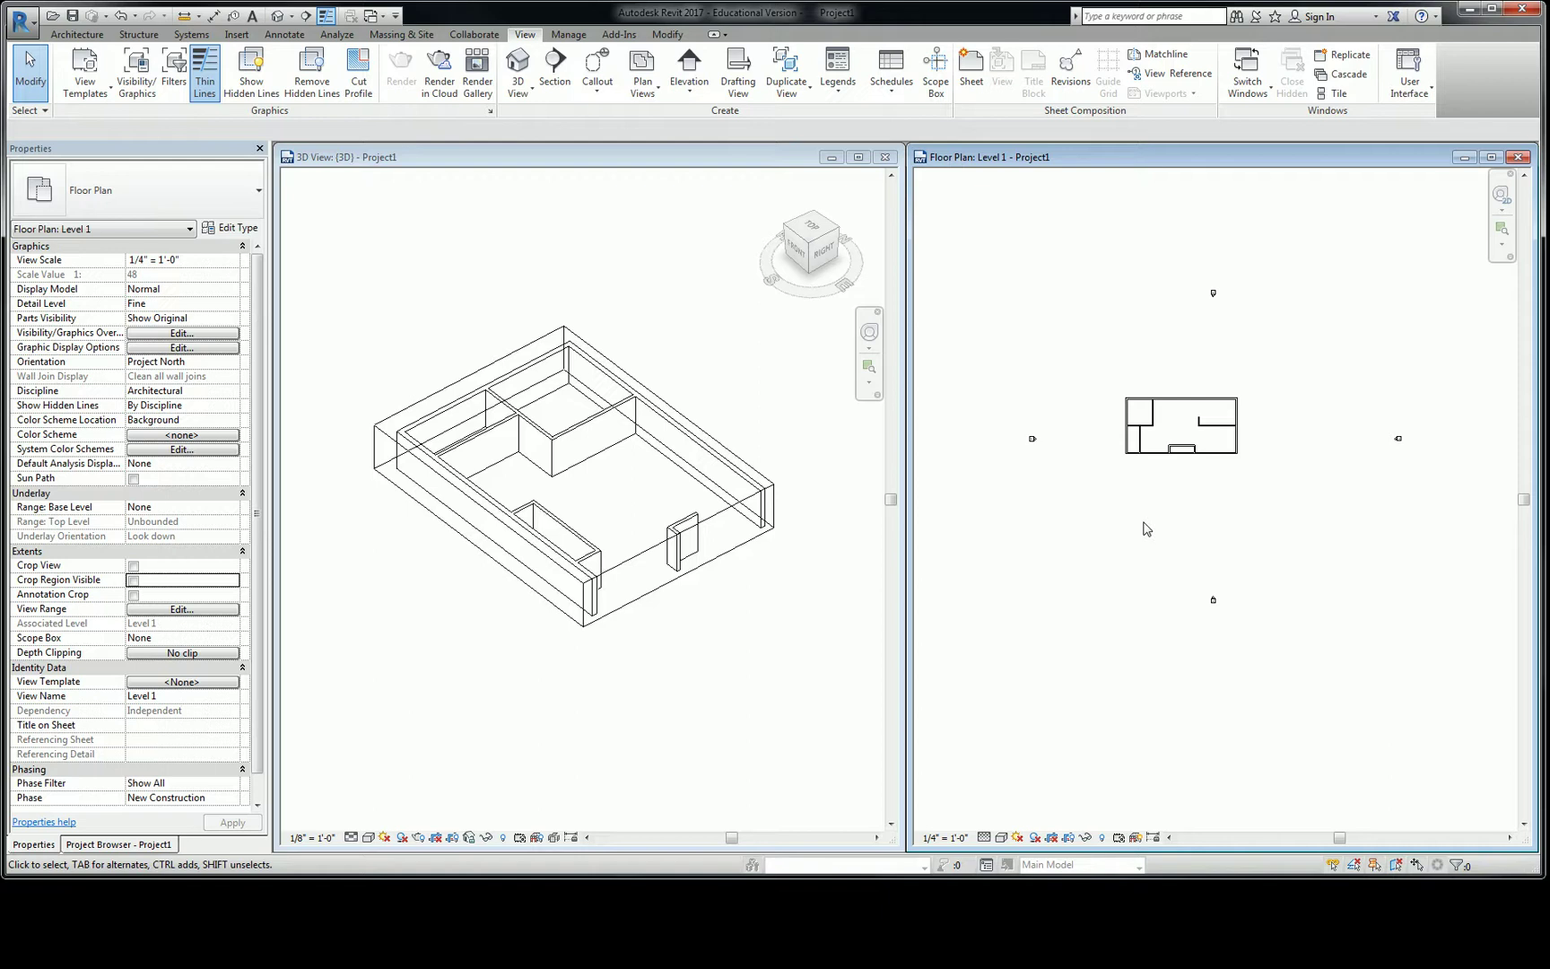
Step: Dock the Project Browser as a tab beside Properties and show its view list
{"action": "left_click", "coordinate": [99, 845]}
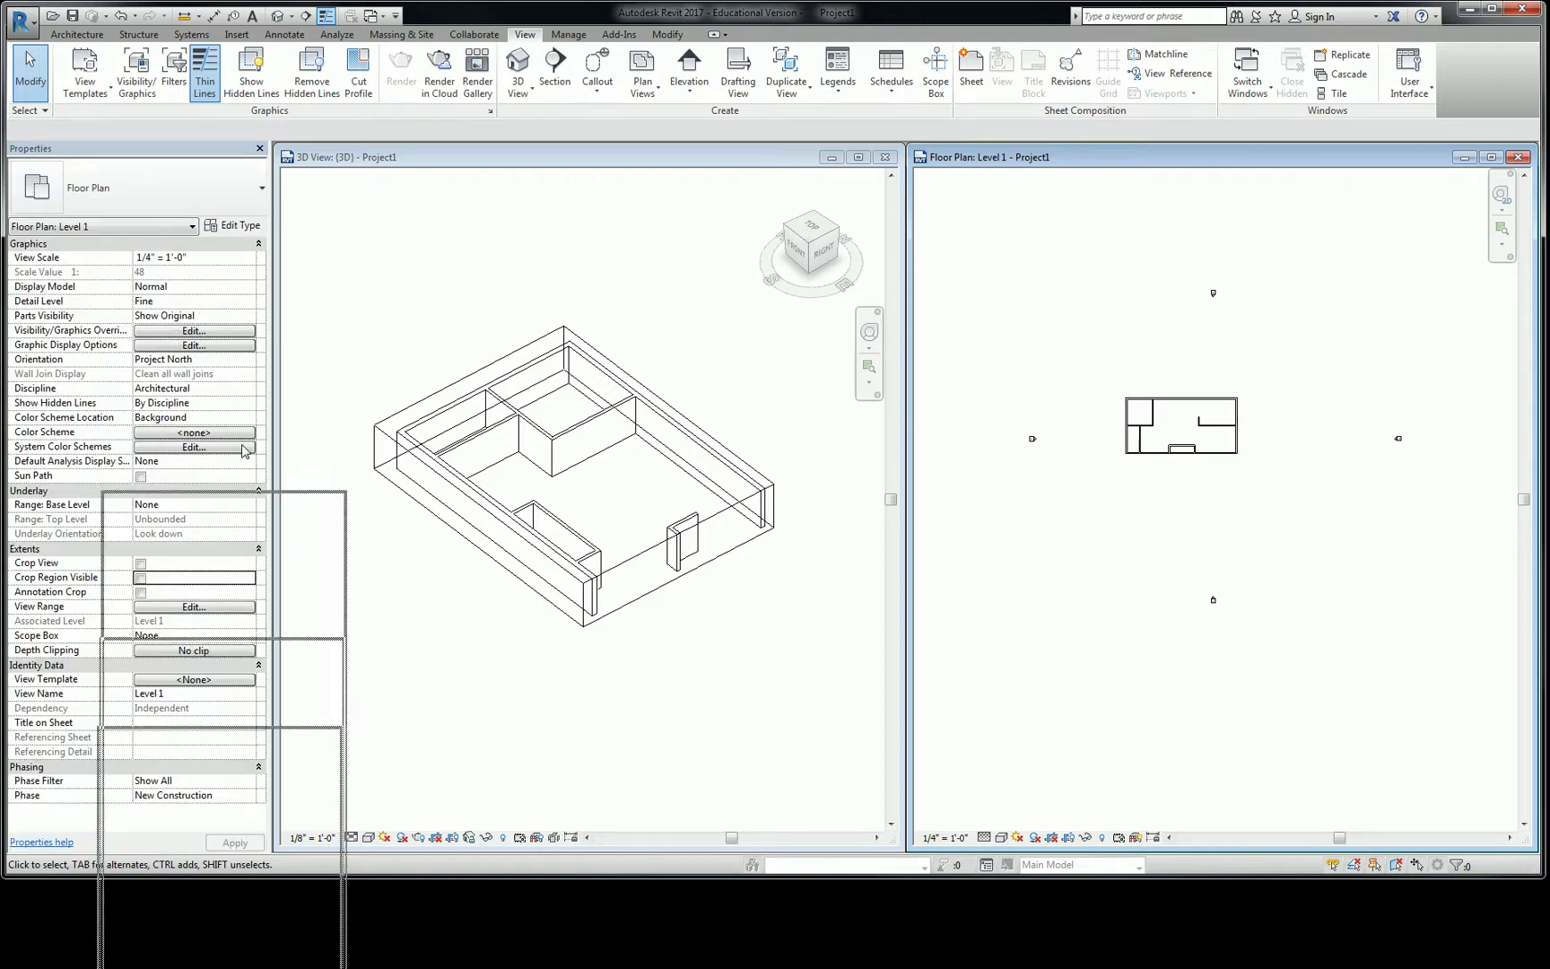
{"action": "left_click_drag", "start_coordinate": [244, 451], "coordinate": [36, 188]}
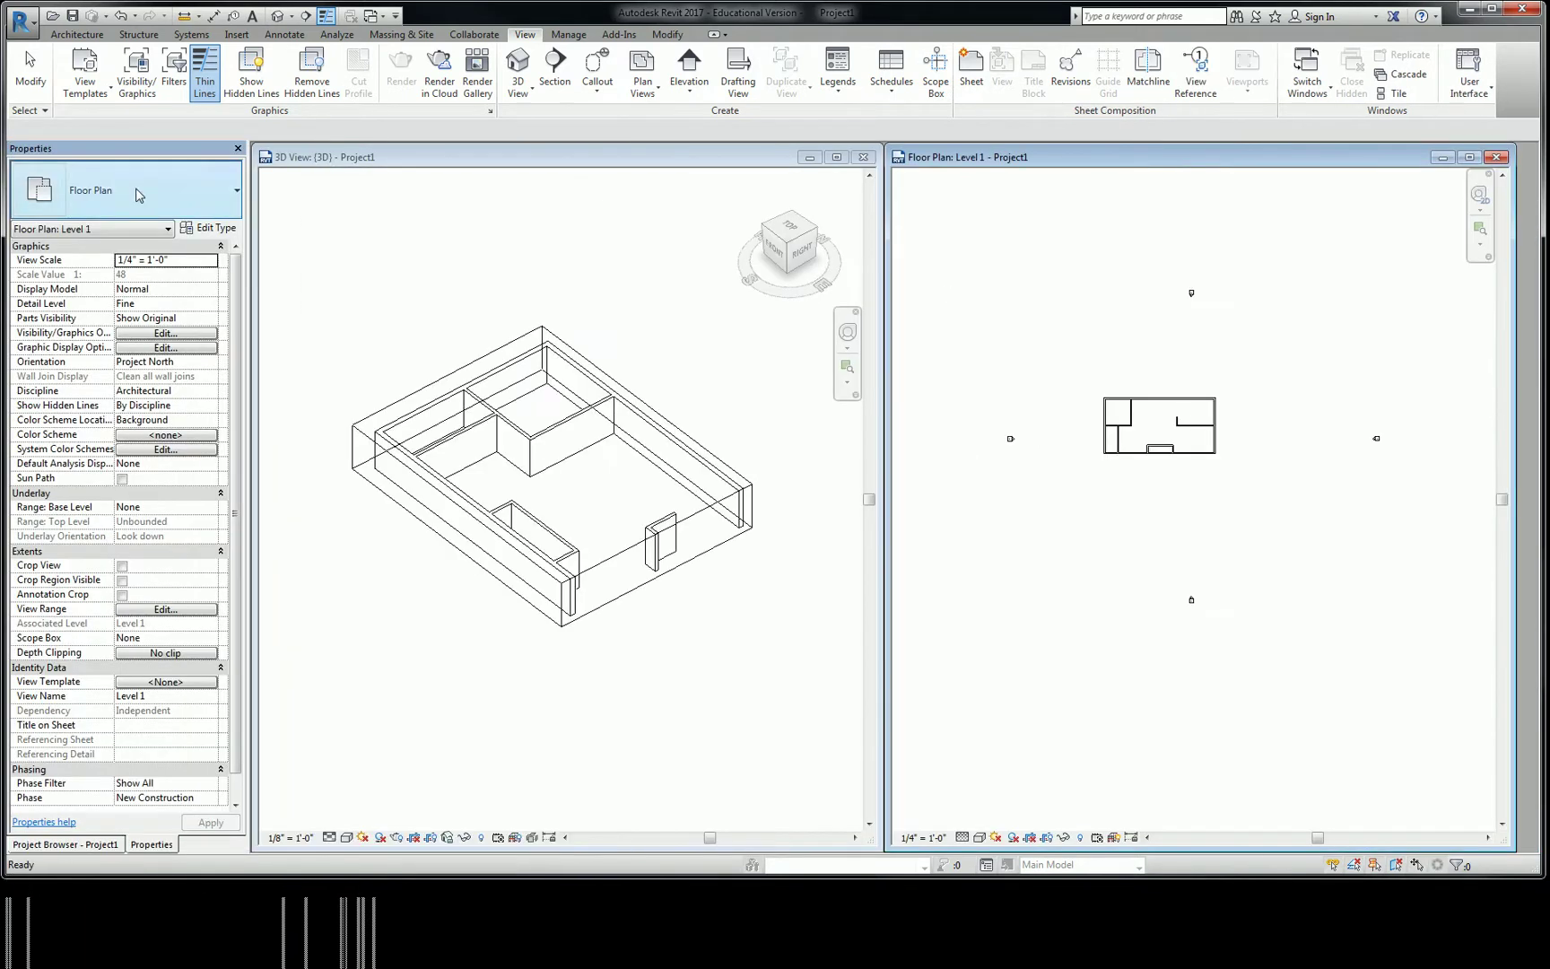
{"action": "left_click", "coordinate": [65, 845]}
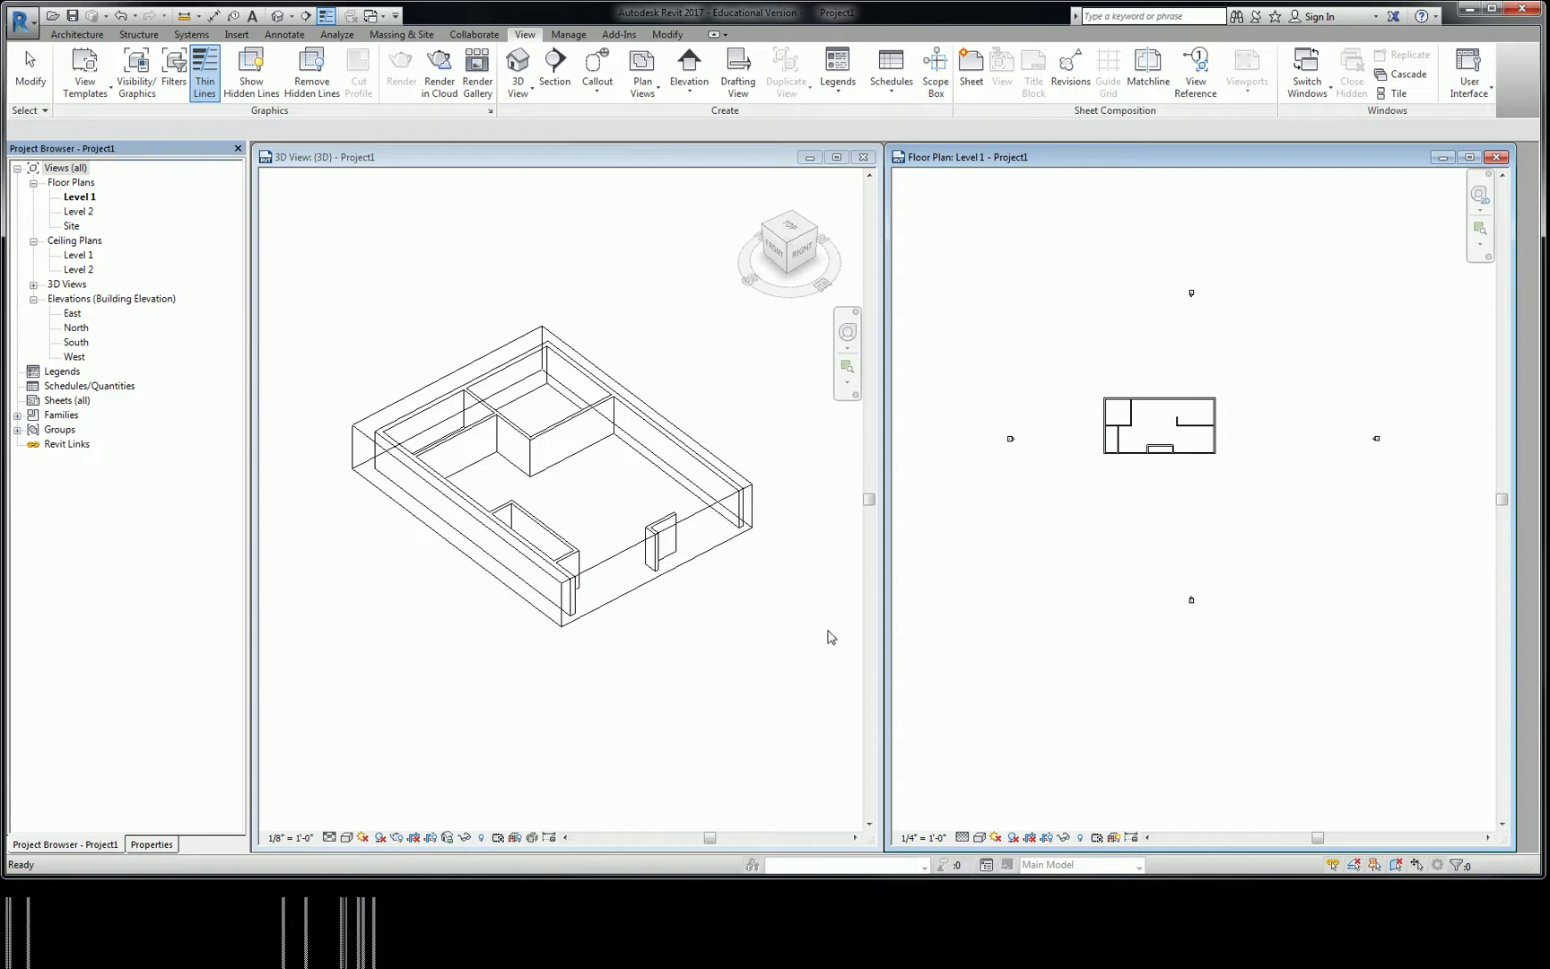
Step: Turn off Crop Region Visible and Crop View for the Level 1 floor plan
{"action": "left_click", "coordinate": [779, 645]}
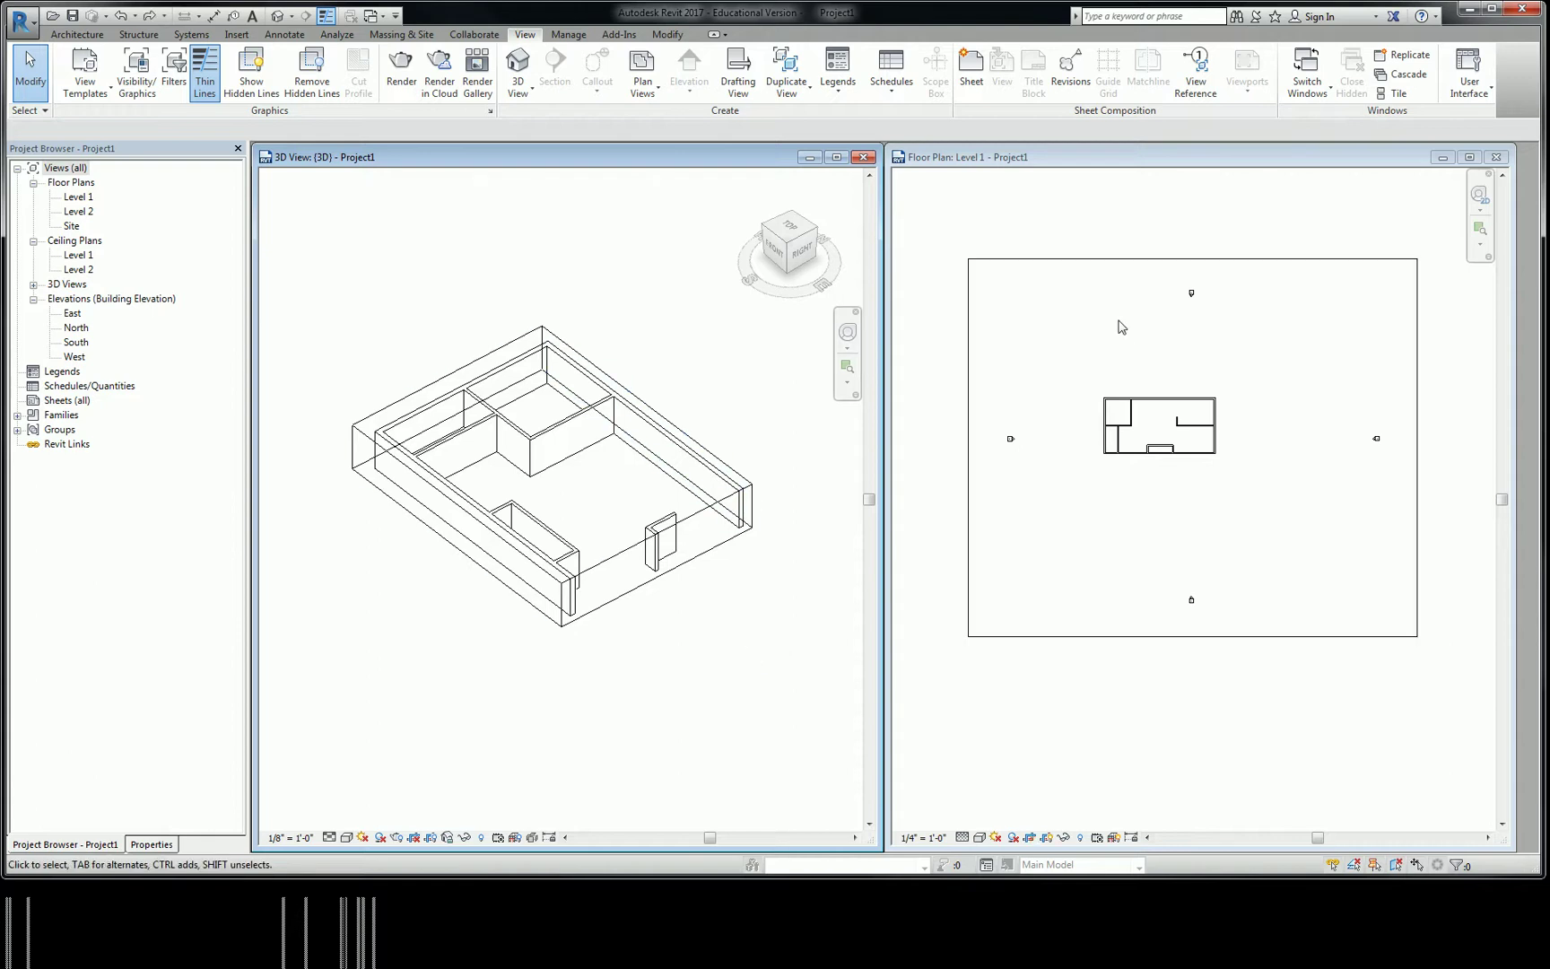
{"action": "left_click", "coordinate": [1062, 215]}
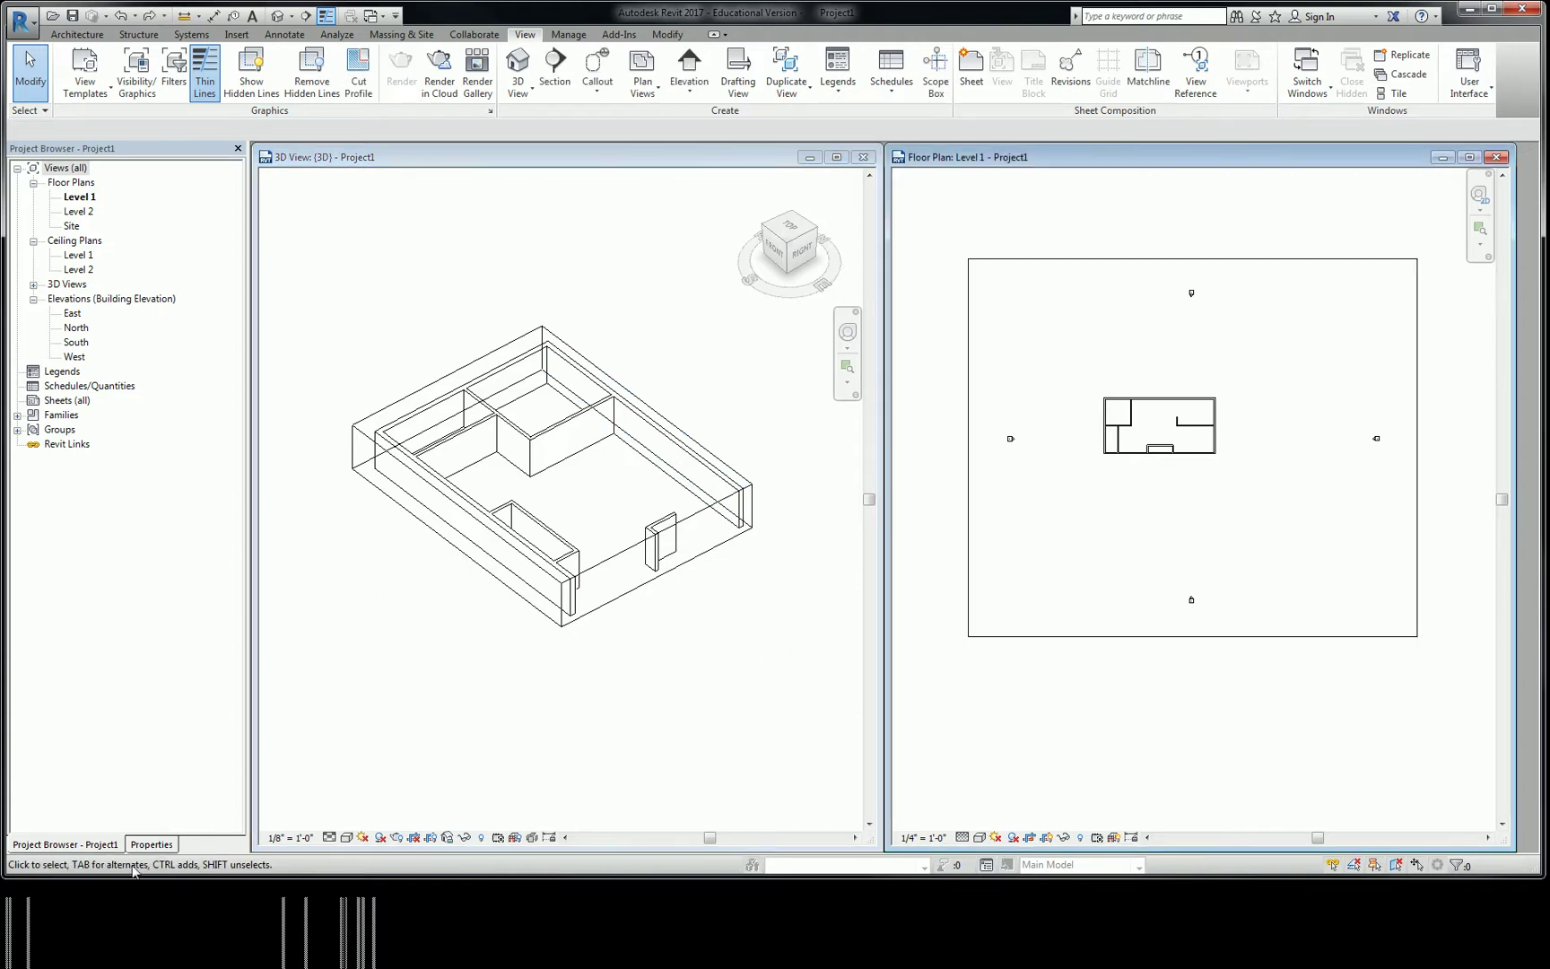
{"action": "left_click", "coordinate": [151, 844]}
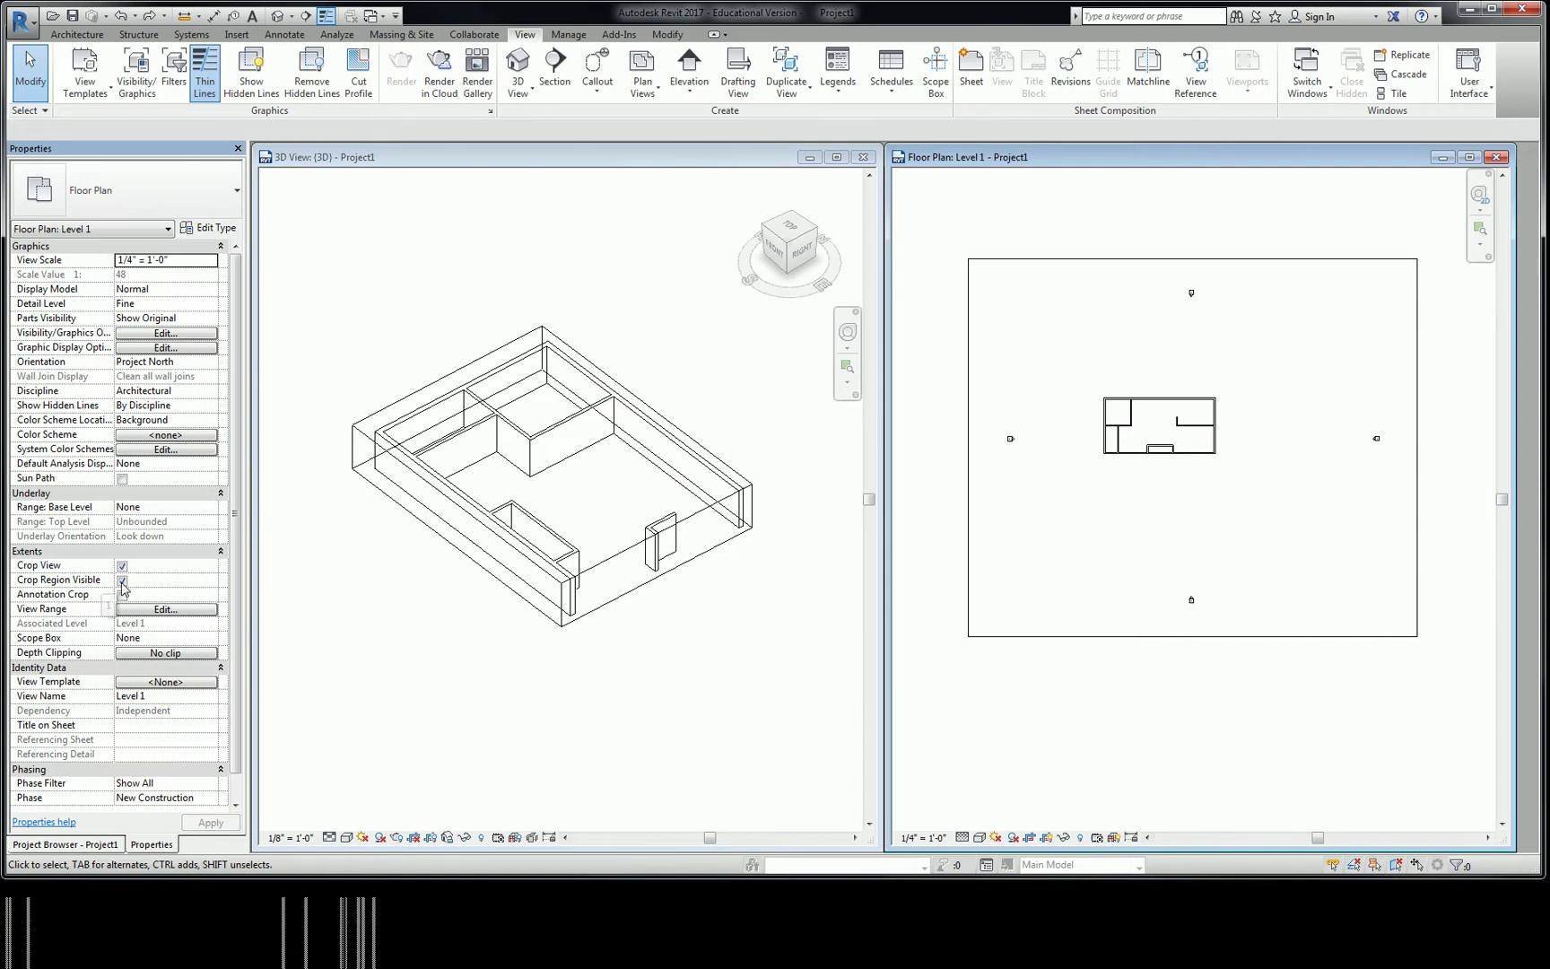
{"action": "left_click", "coordinate": [122, 581]}
{"action": "left_click", "coordinate": [122, 566]}
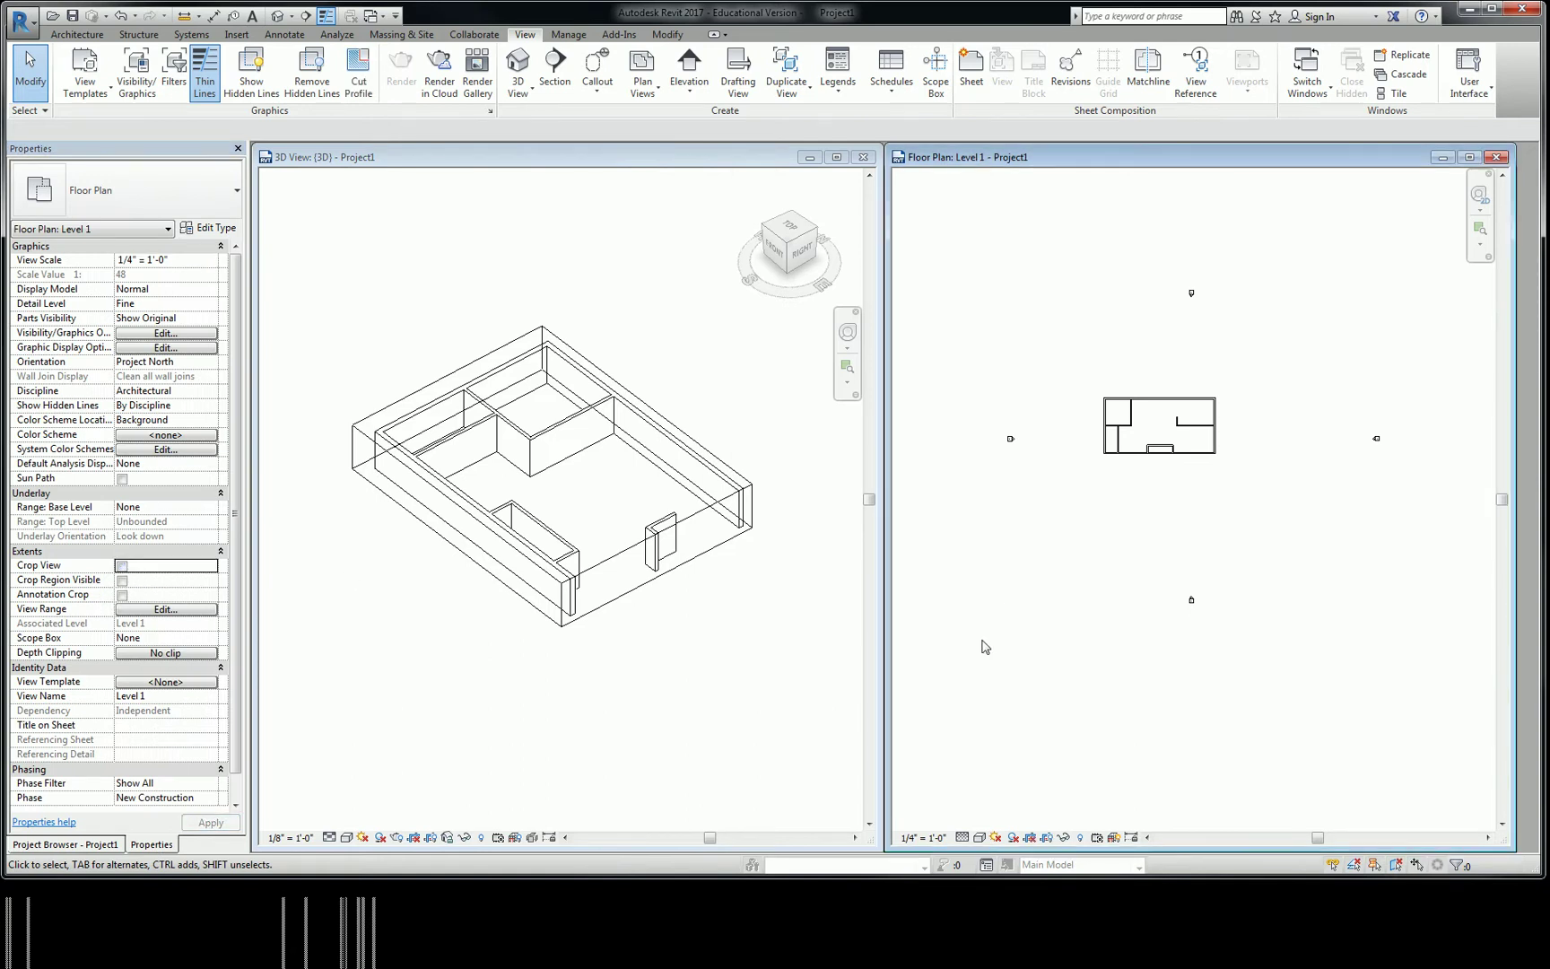
Step: Add a section box to the 3D view, raise and widen it, then switch it off
{"action": "left_click", "coordinate": [568, 504]}
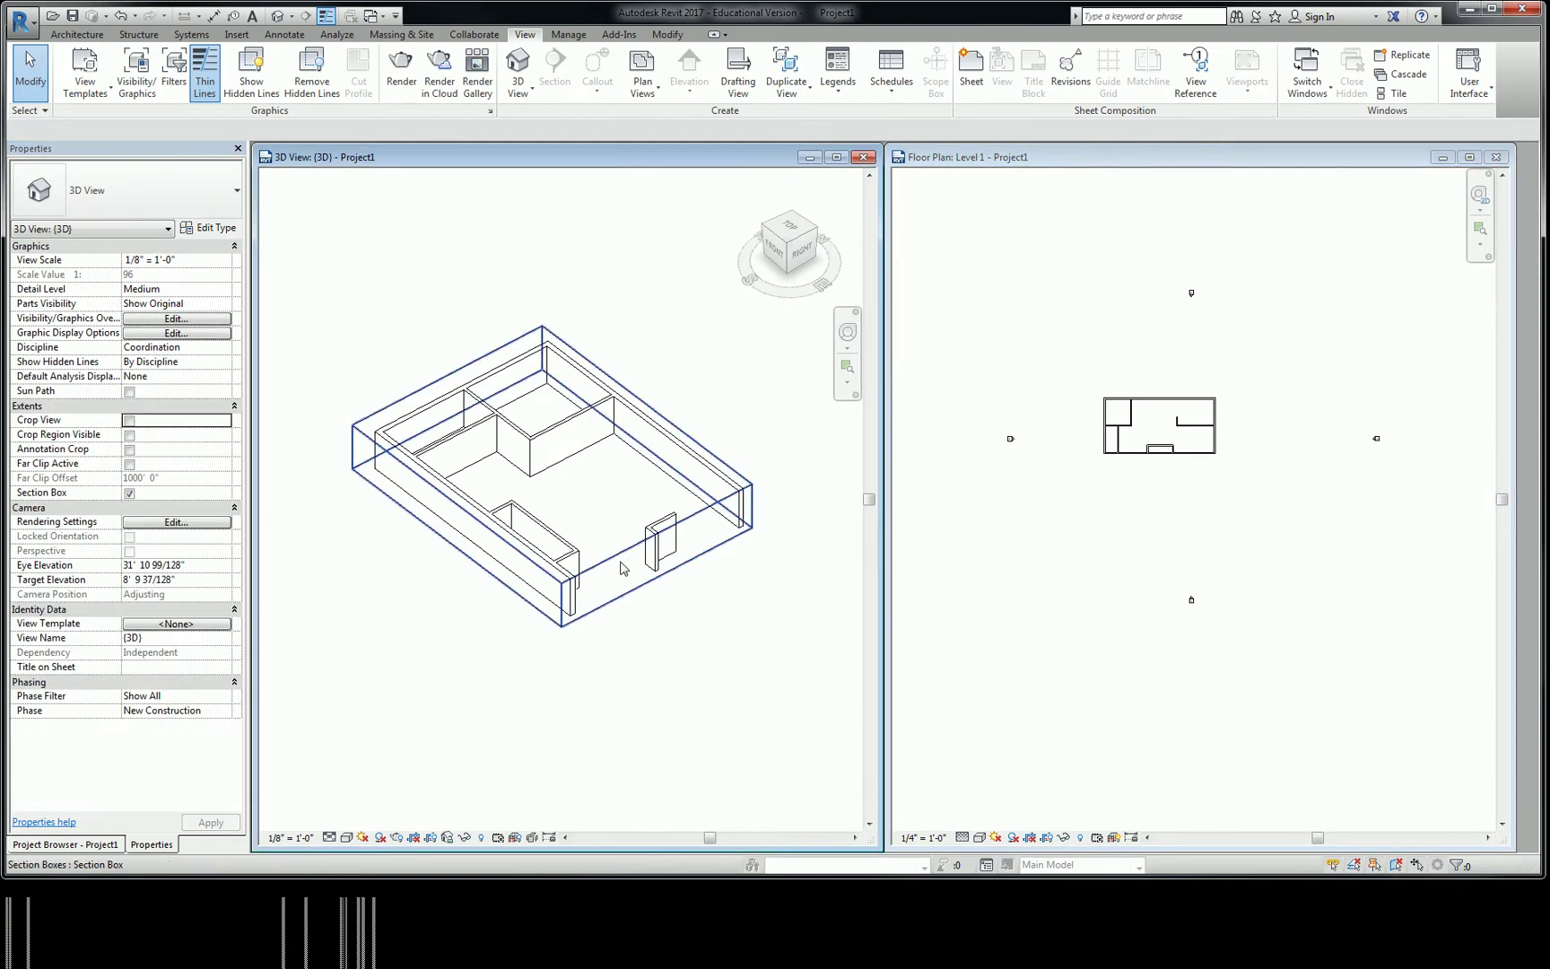
{"action": "left_click", "coordinate": [131, 492]}
{"action": "left_click", "coordinate": [542, 328]}
{"action": "left_click_drag", "start_coordinate": [552, 453], "coordinate": [552, 310]}
{"action": "left_click_drag", "start_coordinate": [657, 556], "coordinate": [780, 577]}
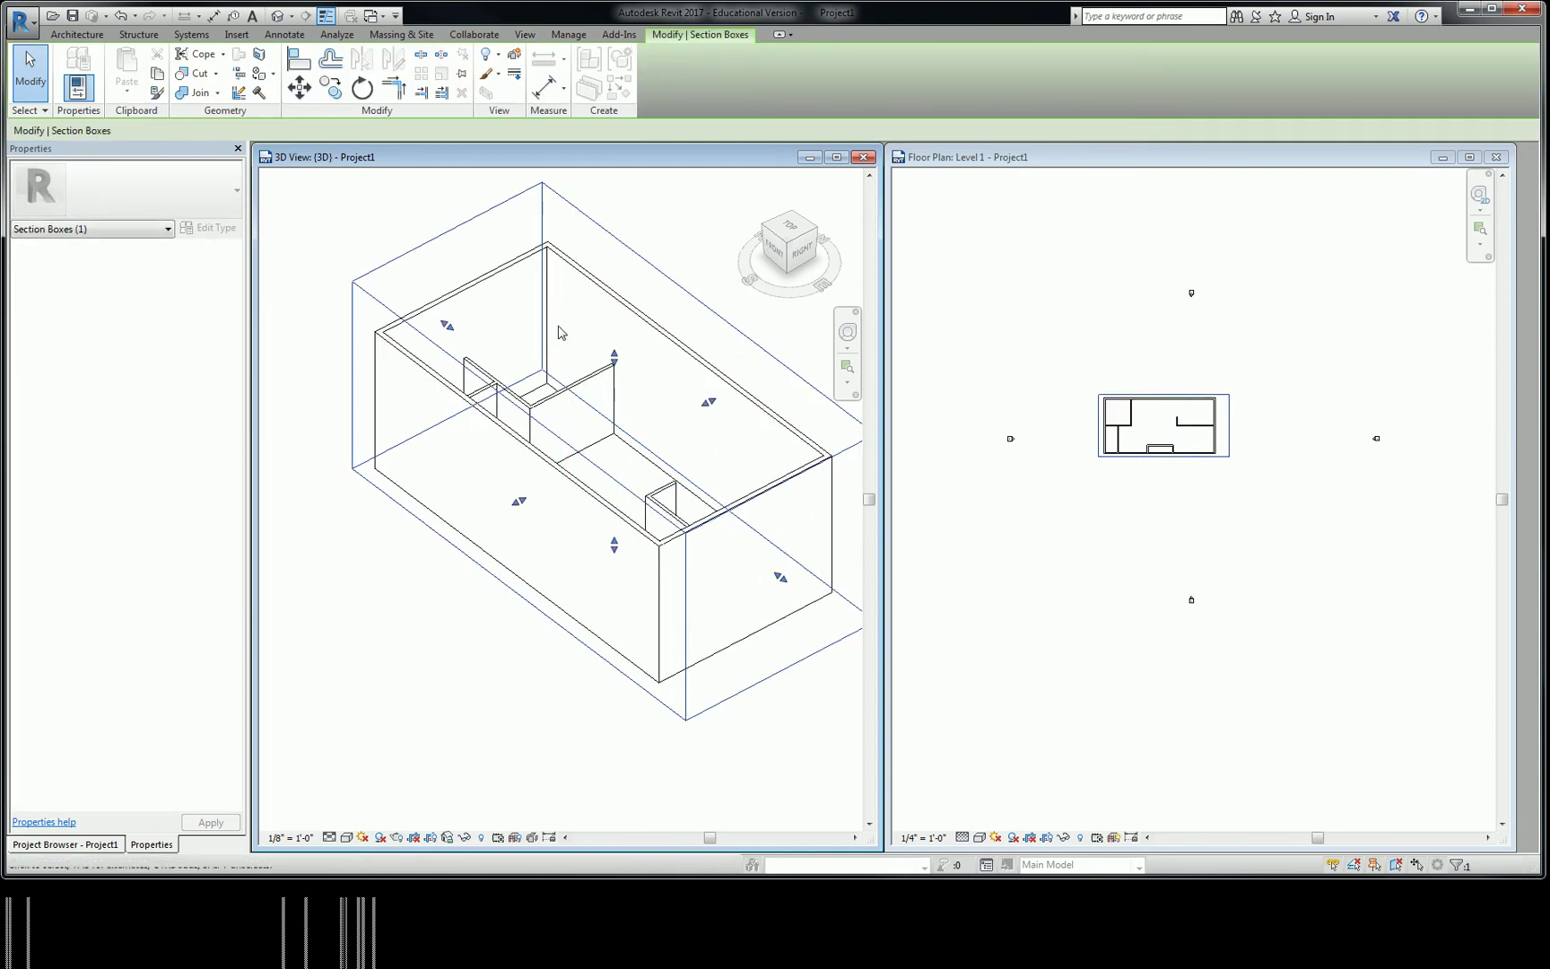
{"action": "left_click", "coordinate": [335, 217]}
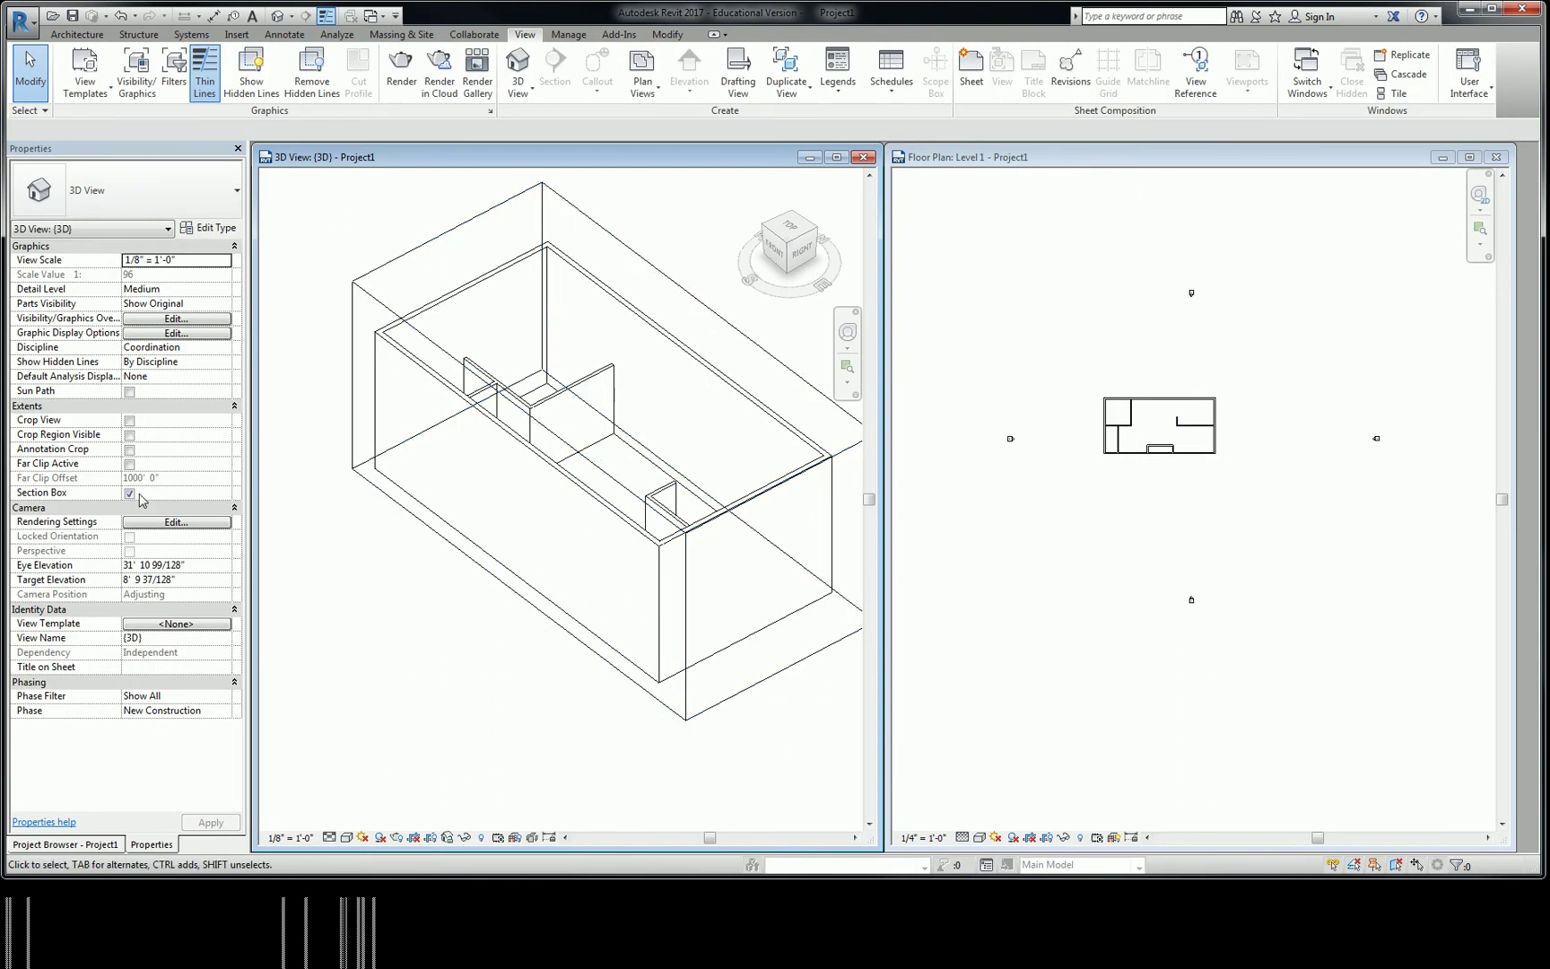
{"action": "left_click", "coordinate": [130, 493]}
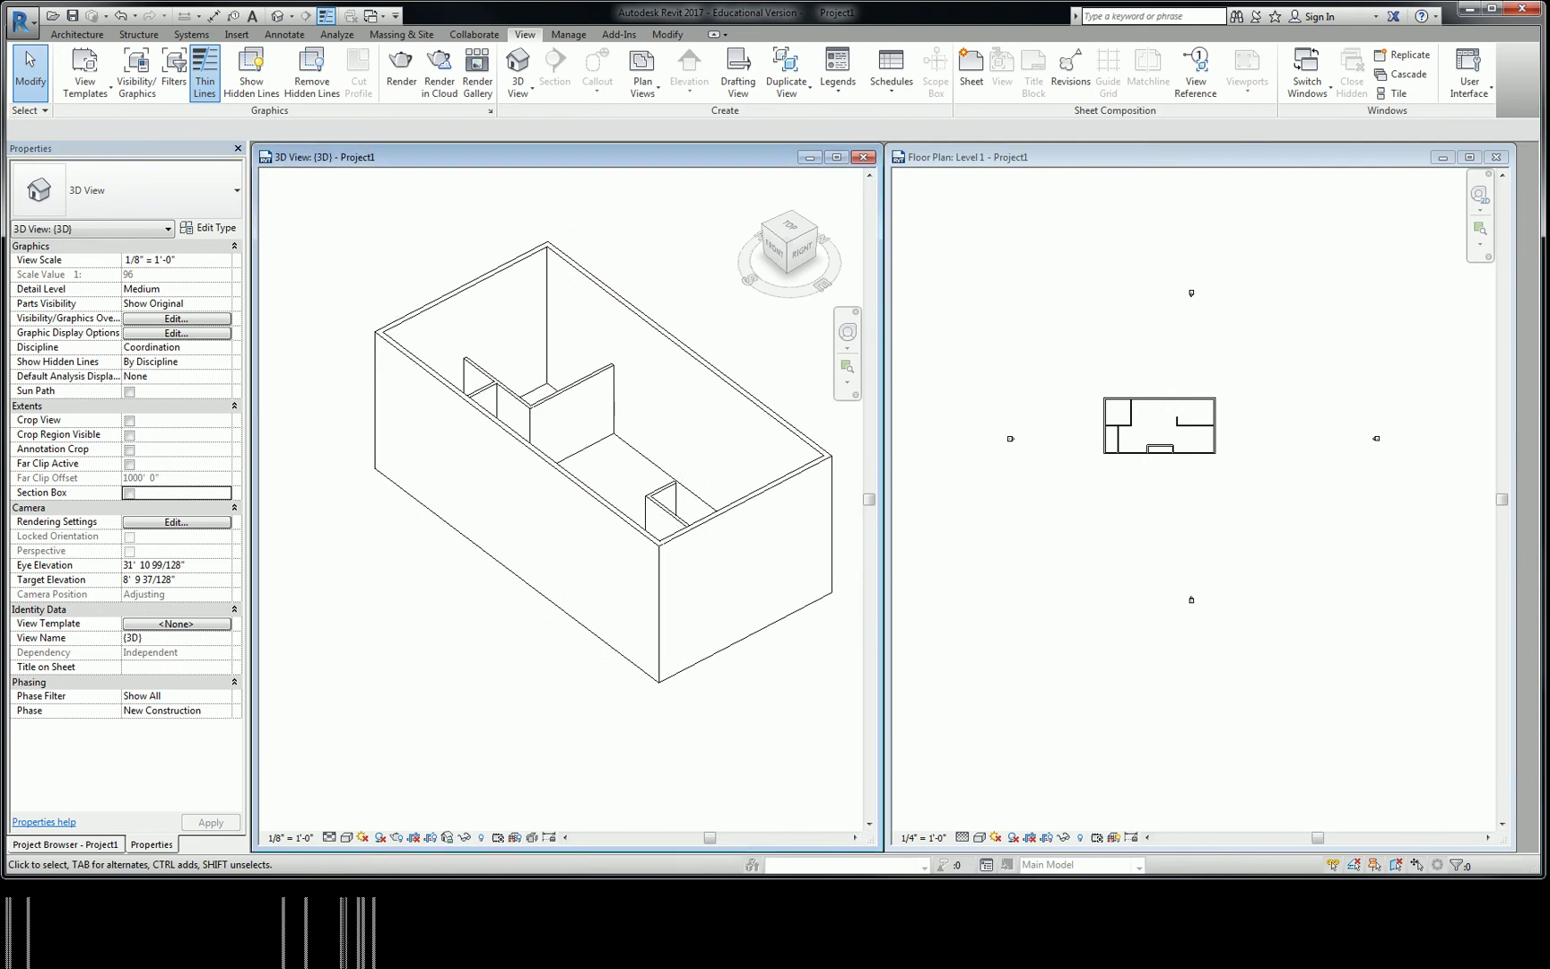